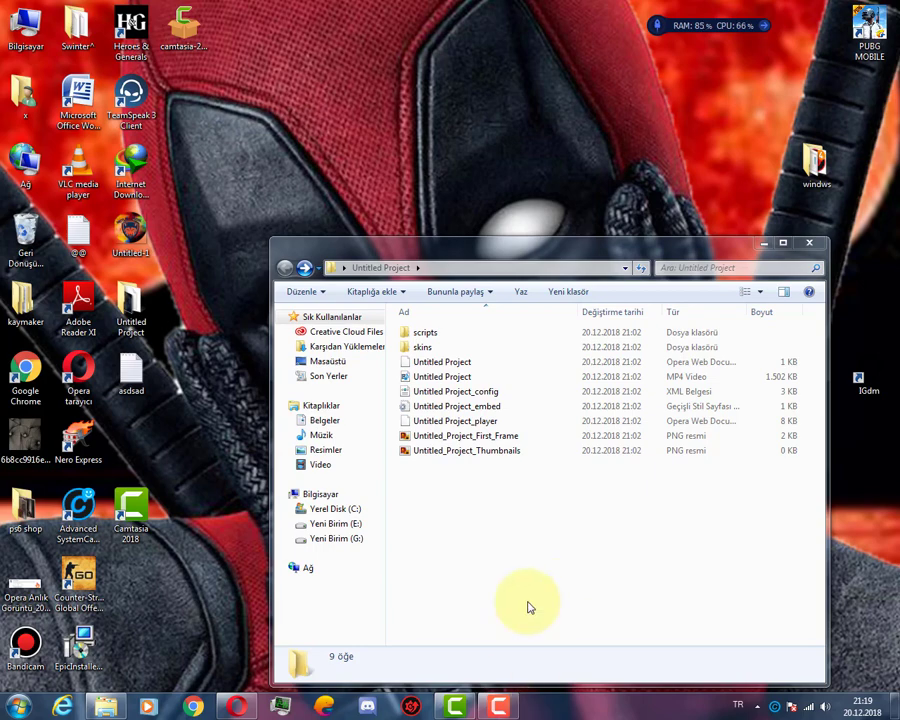
Play the Untitled Project MP4 maximized in Windows Media Player, then pause it.
double_click(531, 377)
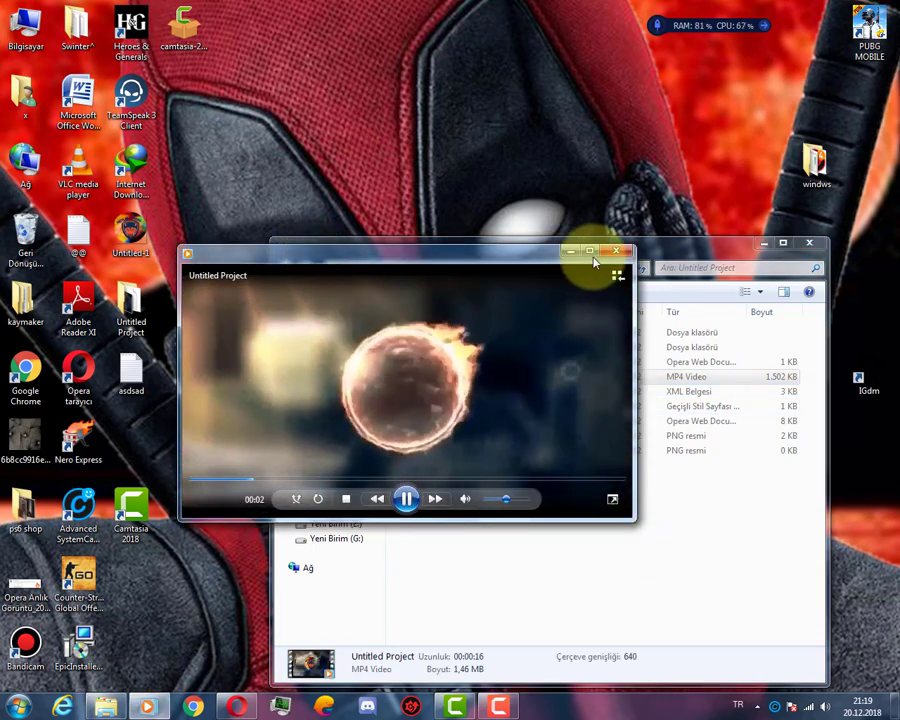
click(590, 251)
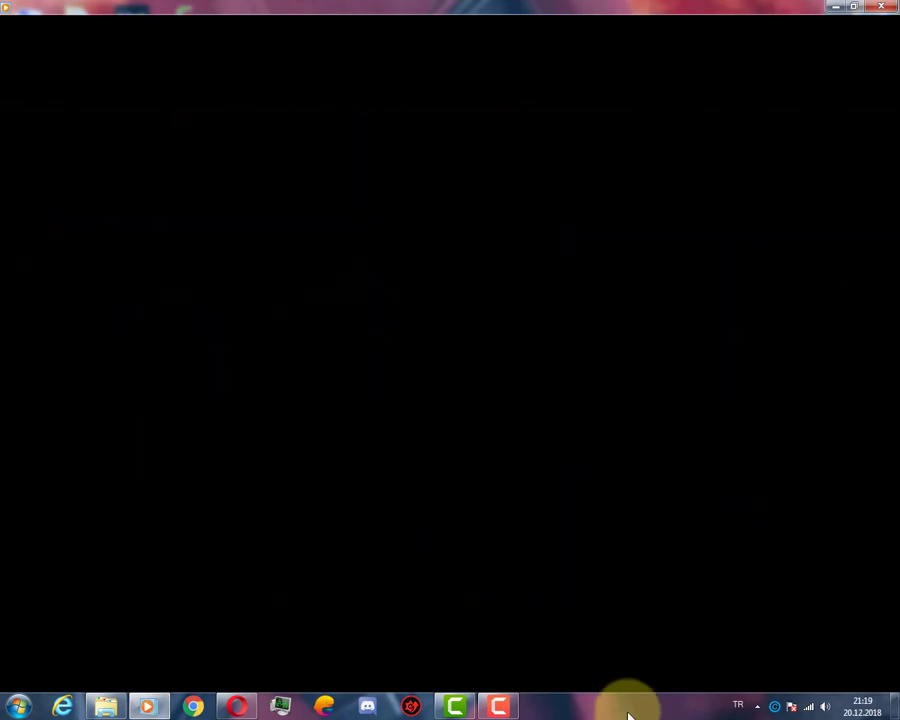
mouse_move(460, 408)
click(449, 673)
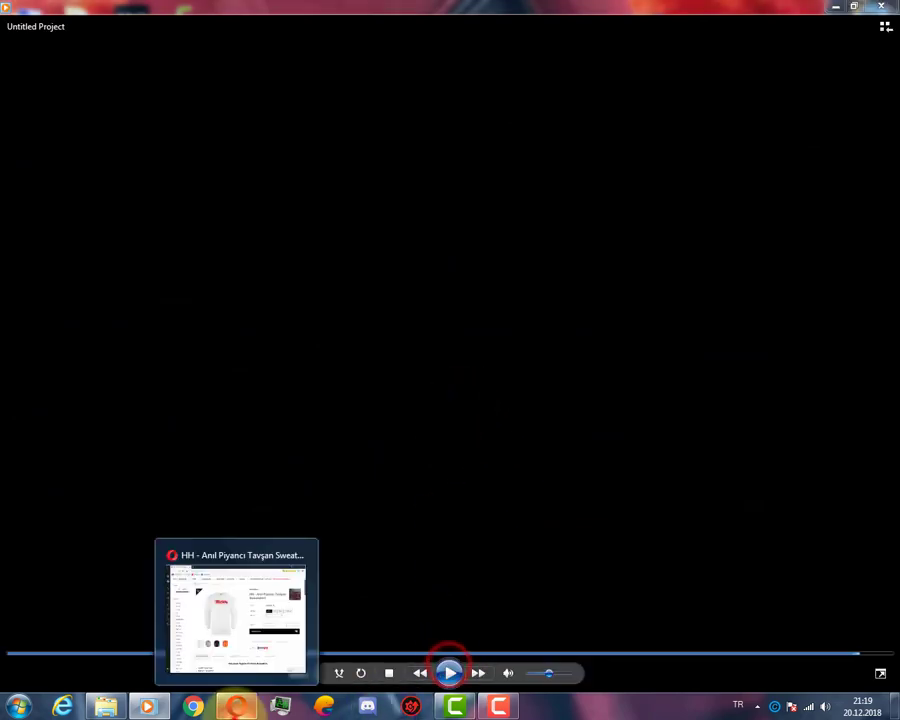
Search YouTube in Opera for green screen intro videos.
click(237, 706)
text(GG)
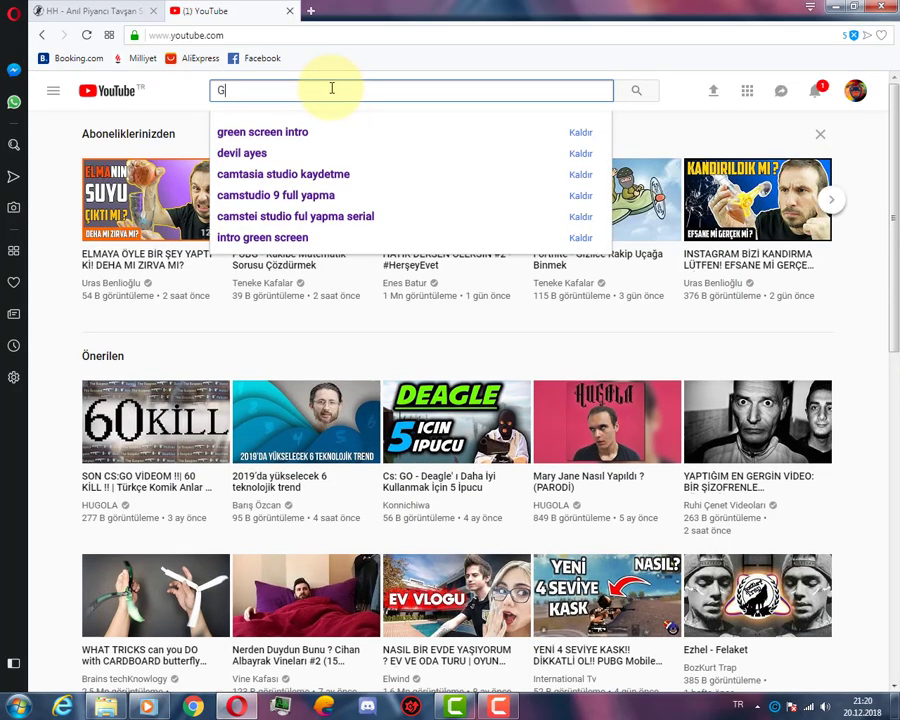
text(REEN SCREEN NT)
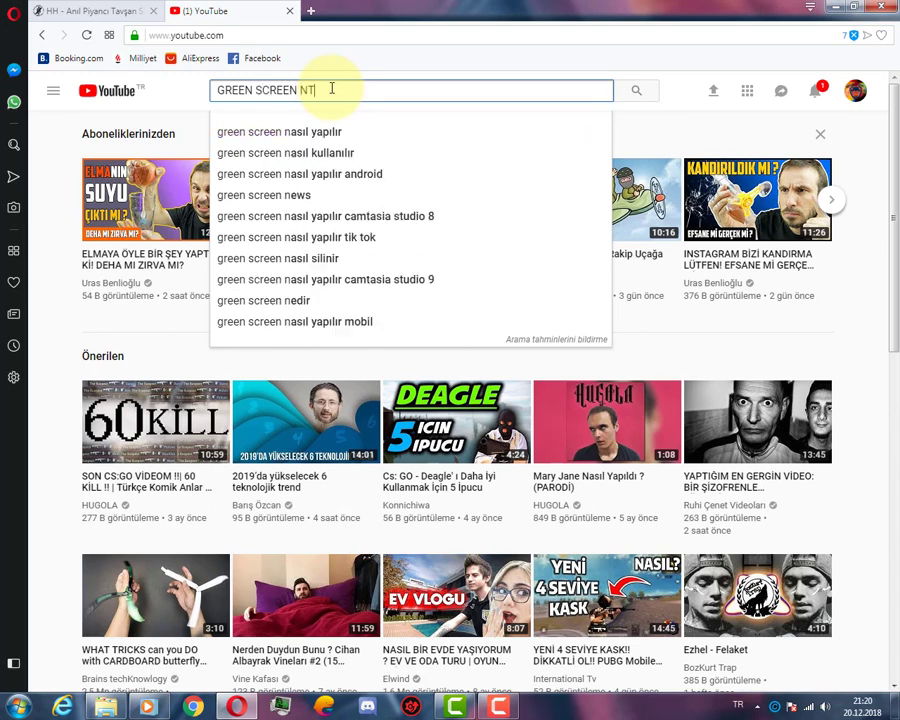
key(Return)
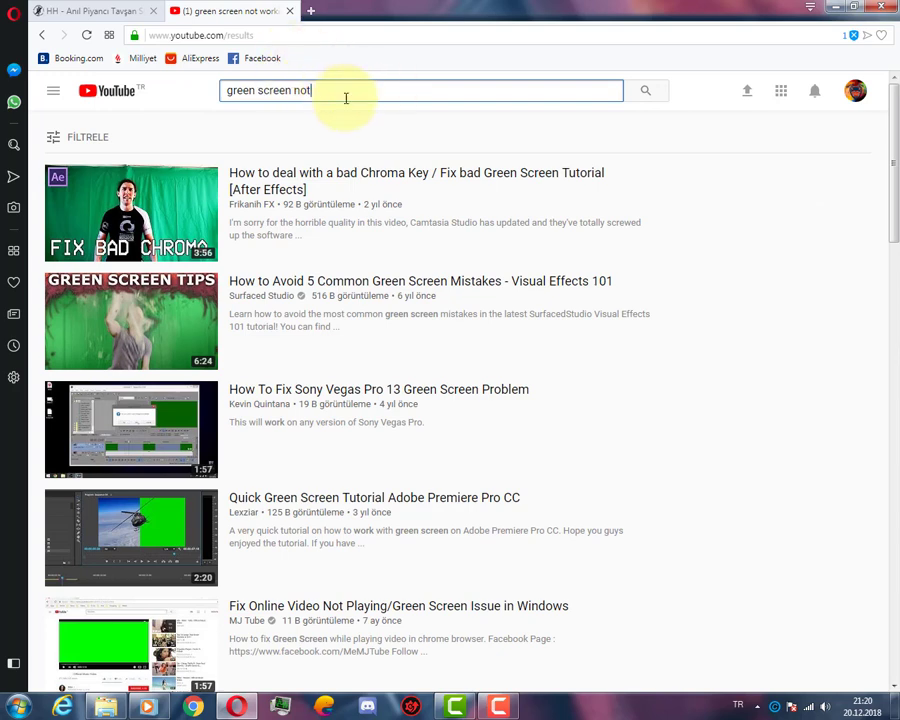
key(BackSpace)
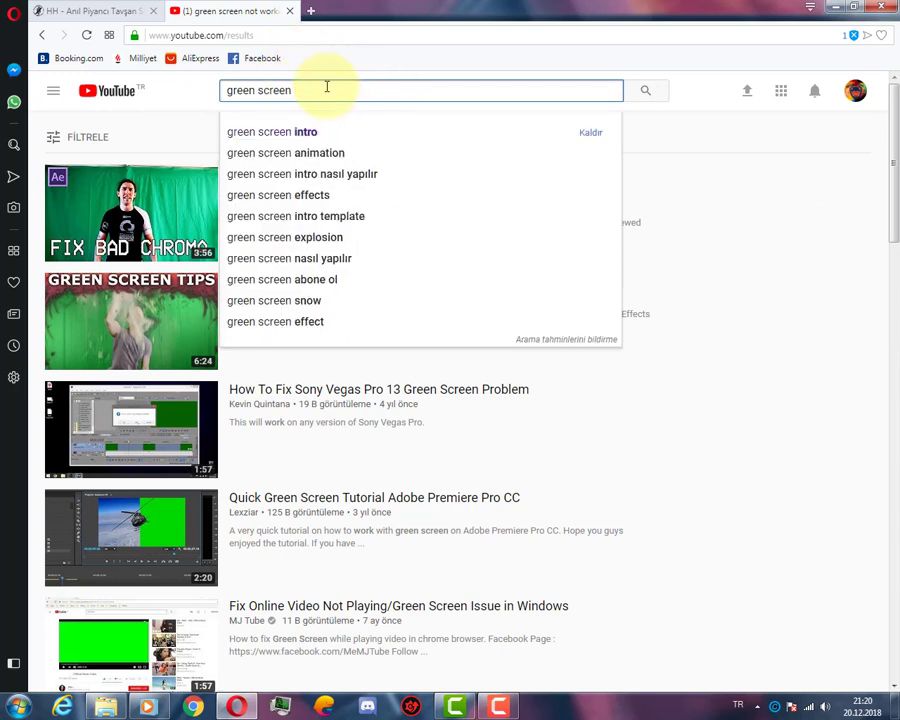
text(İNTRO)
key(Return)
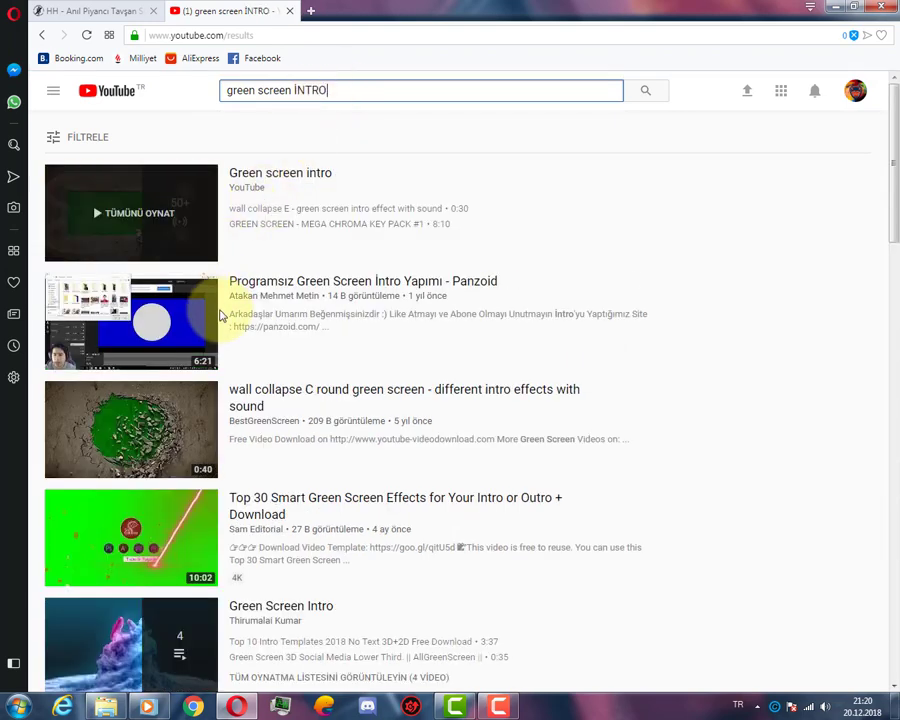
Scroll up and down through the green screen intro search results.
scroll(195, 542, down, 1)
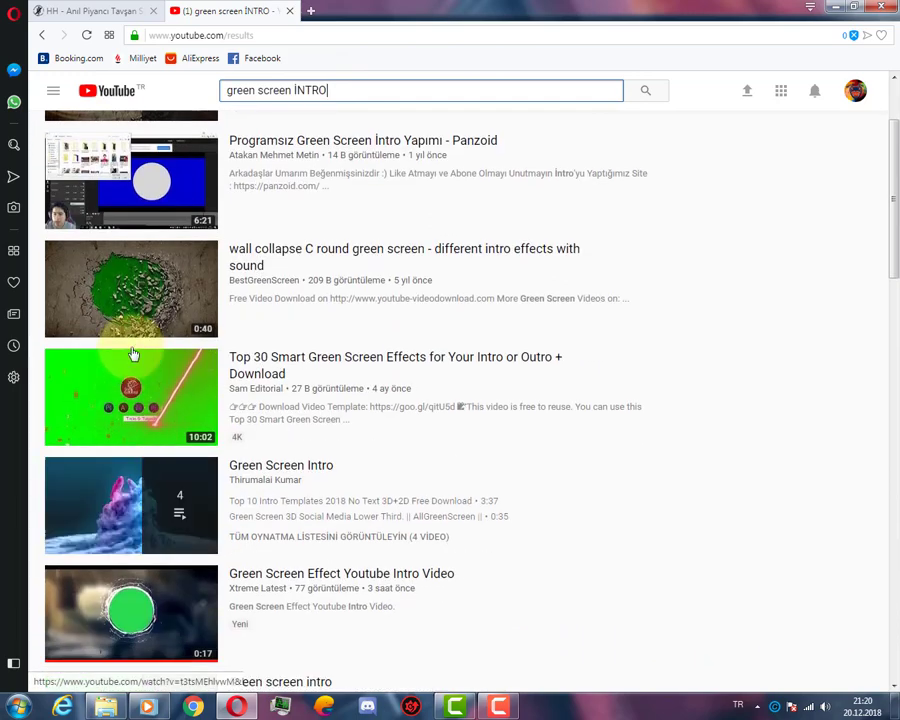
scroll(120, 180, up, 1)
scroll(224, 464, down, 2)
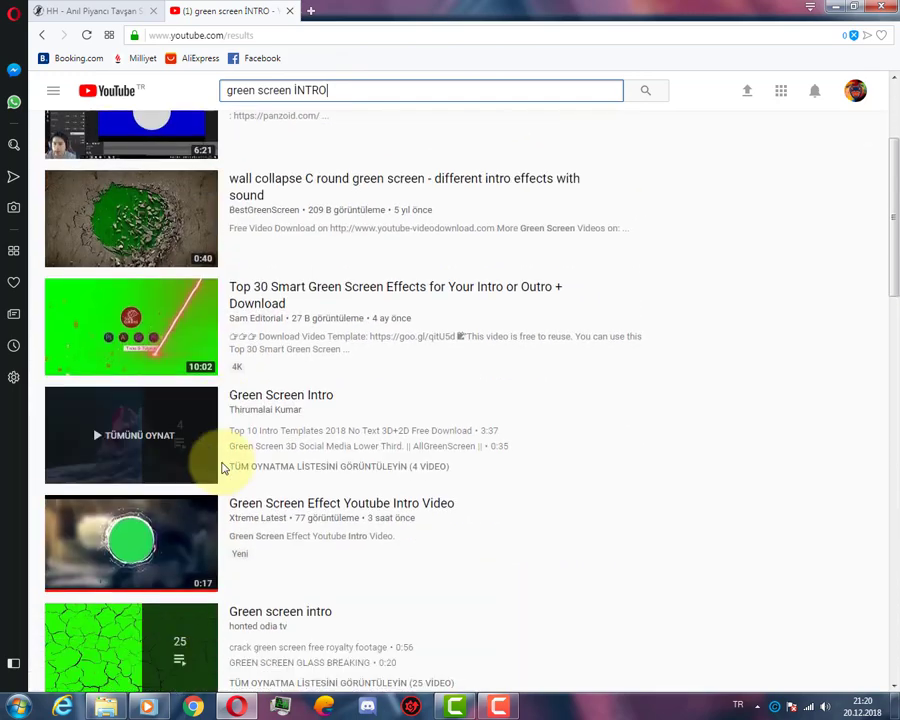
scroll(142, 400, down, 1)
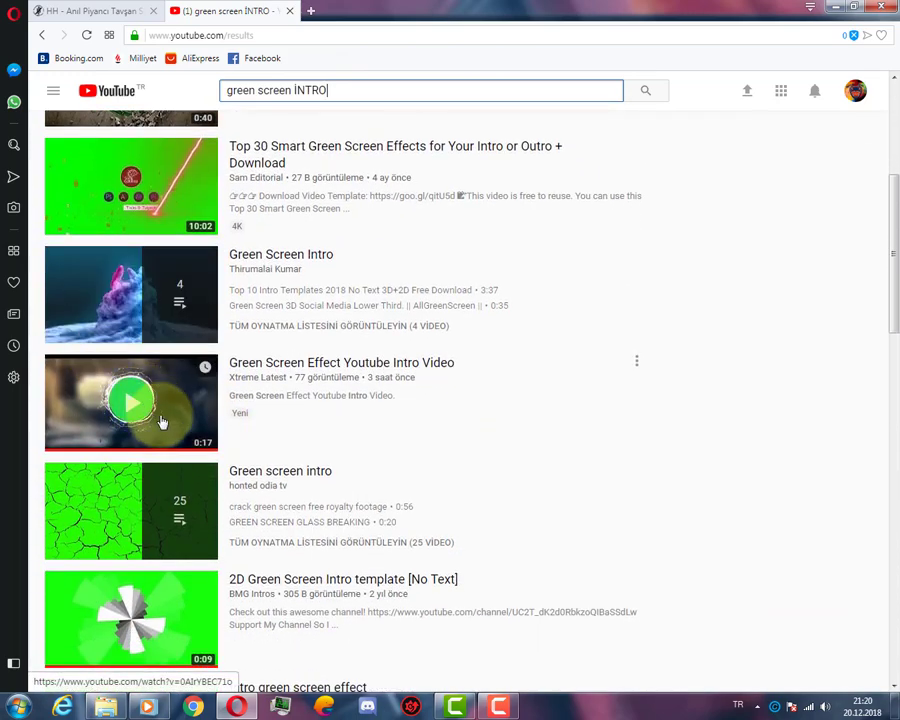
scroll(195, 470, down, 1)
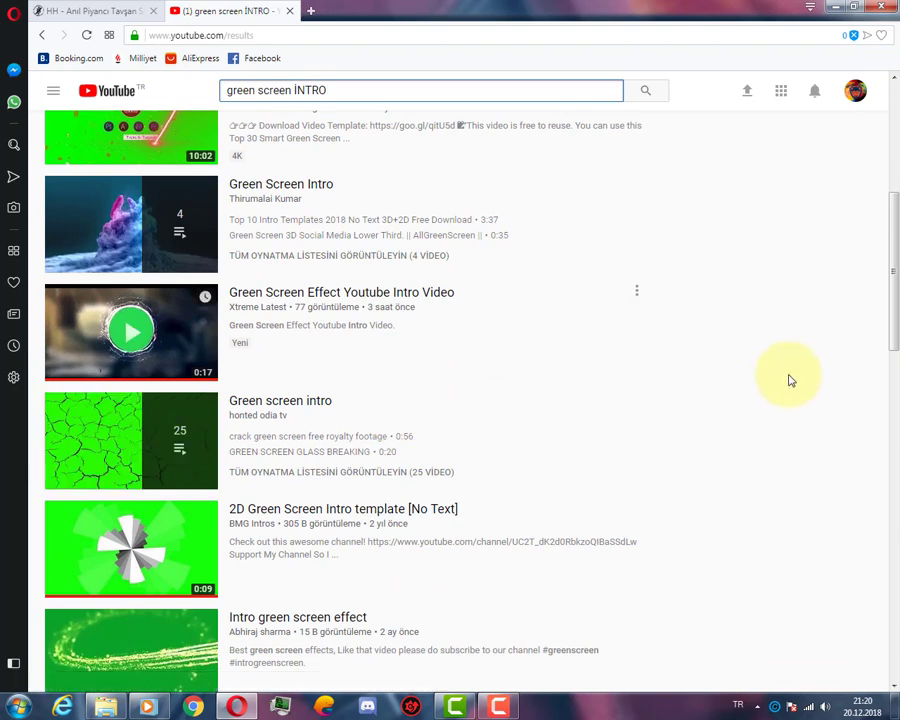
scroll(755, 374, down, 3)
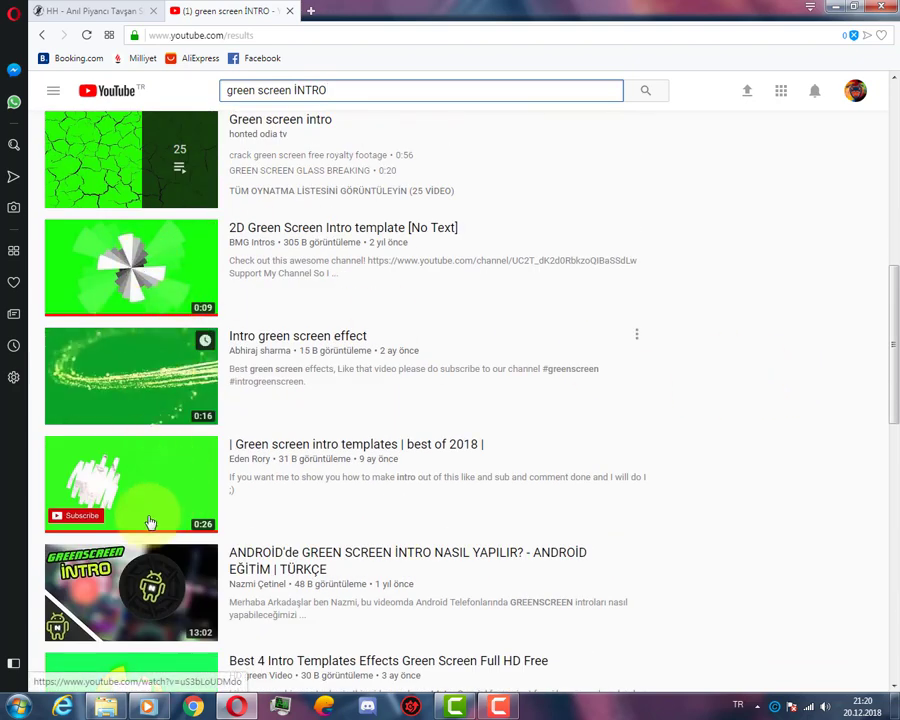
scroll(711, 390, down, 3)
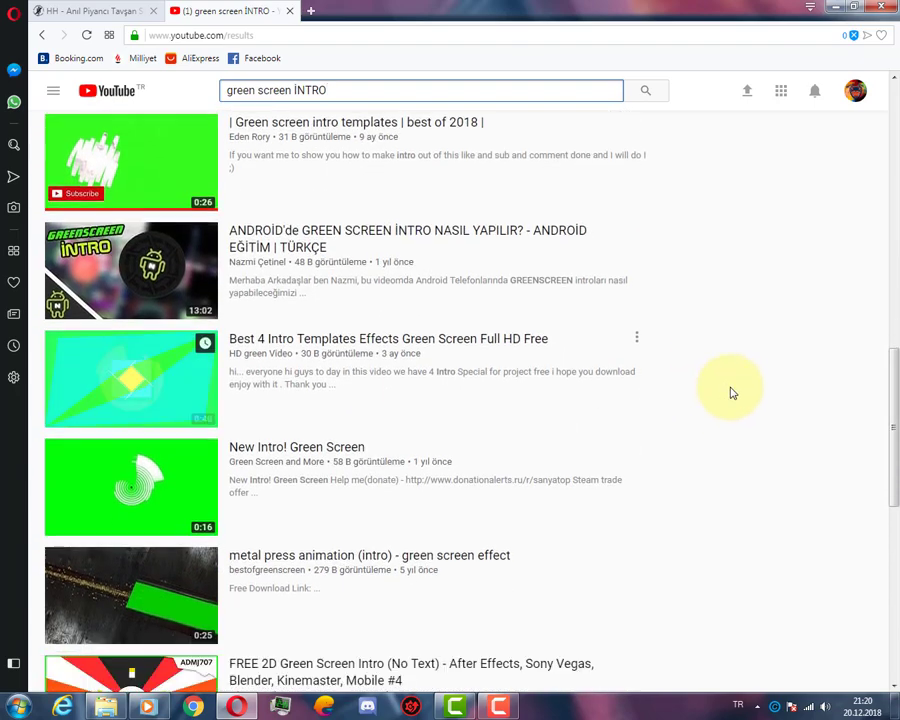
scroll(731, 392, down, 2)
scroll(790, 365, down, 2)
scroll(806, 352, down, 2)
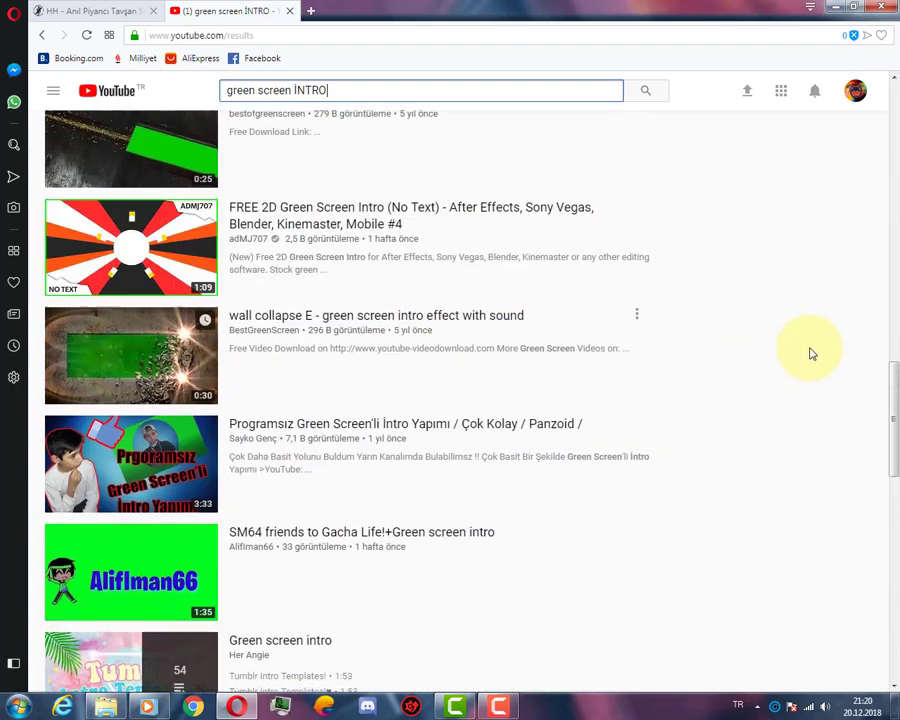
scroll(270, 268, up, 5)
scroll(264, 270, up, 2)
scroll(74, 380, up, 3)
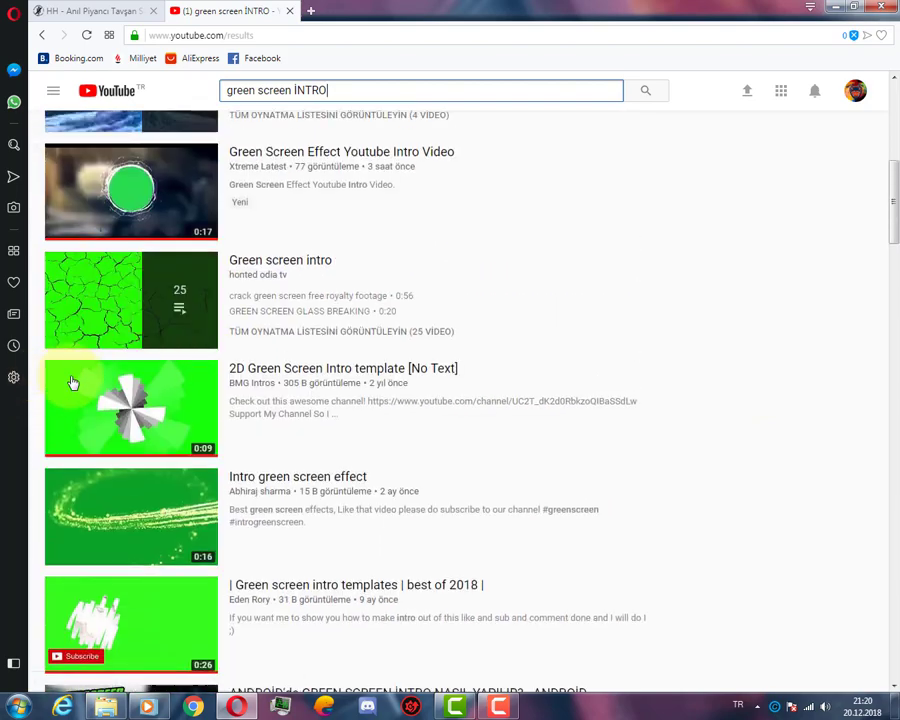
scroll(180, 410, up, 3)
scroll(150, 630, up, 2)
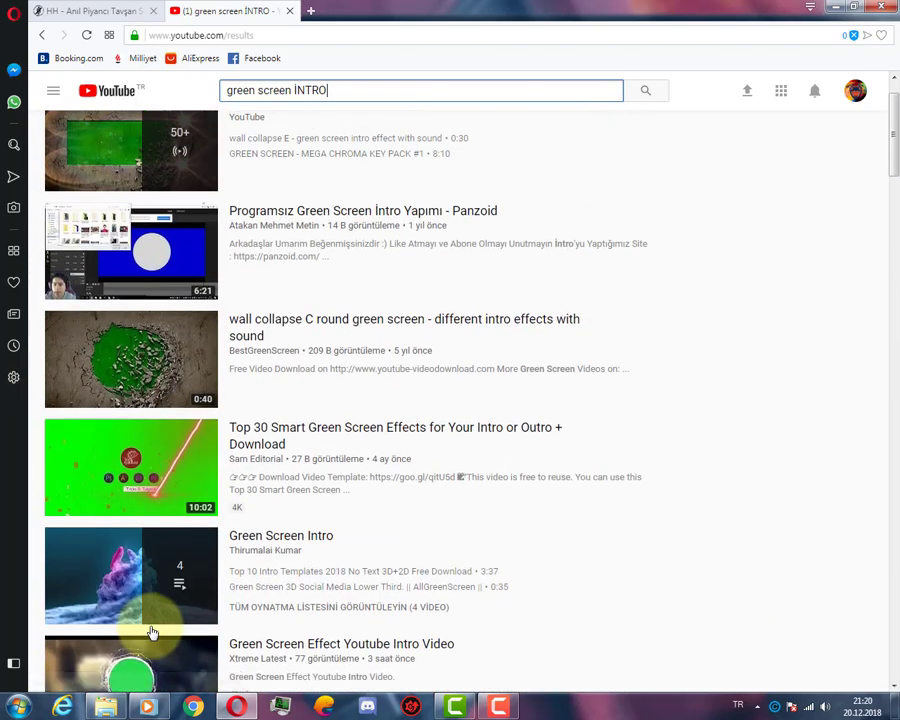
scroll(176, 547, down, 2)
Watch the Green Screen Effect Youtube Intro Video until 0:15, then return to Camtasia.
click(123, 478)
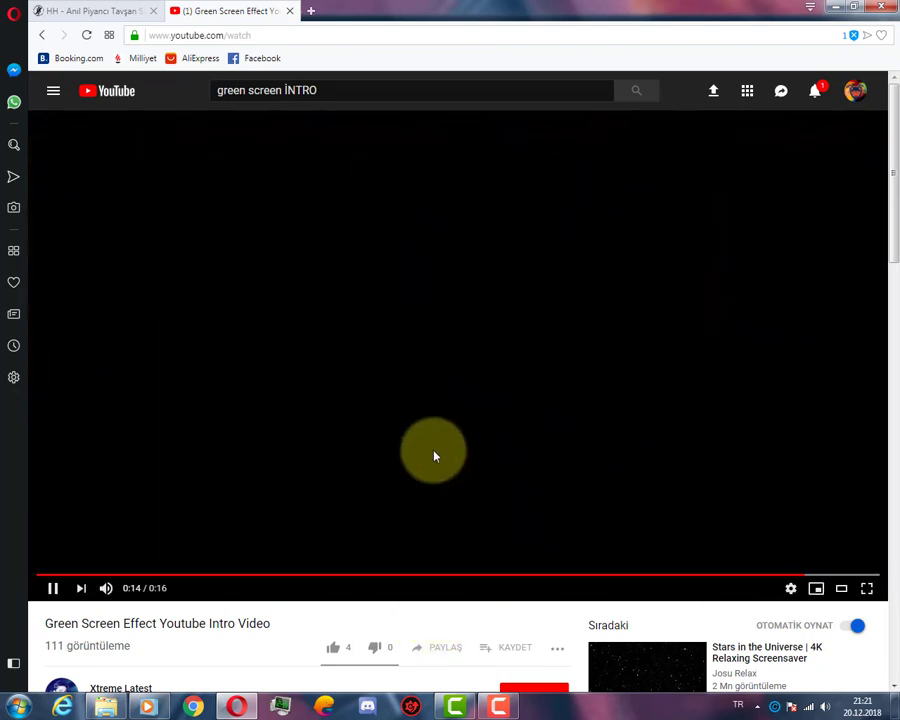
click(434, 452)
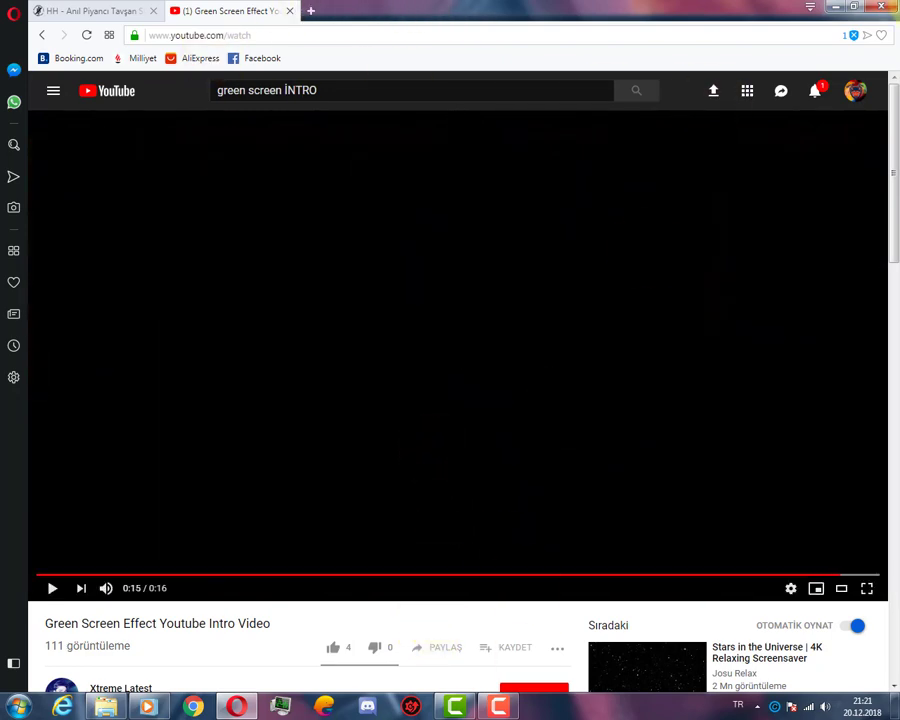
click(495, 703)
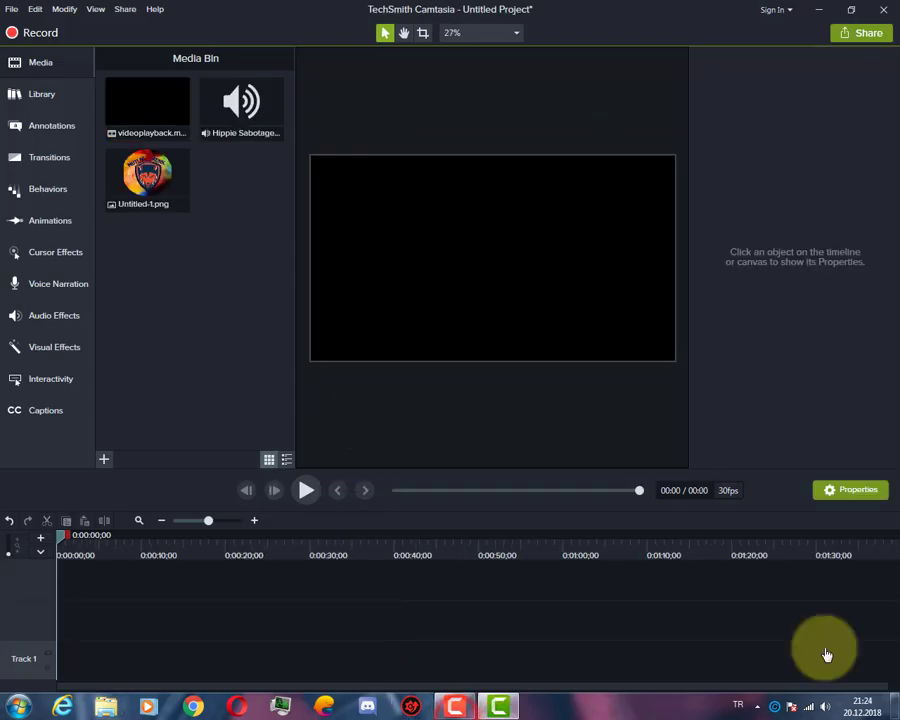
click(450, 708)
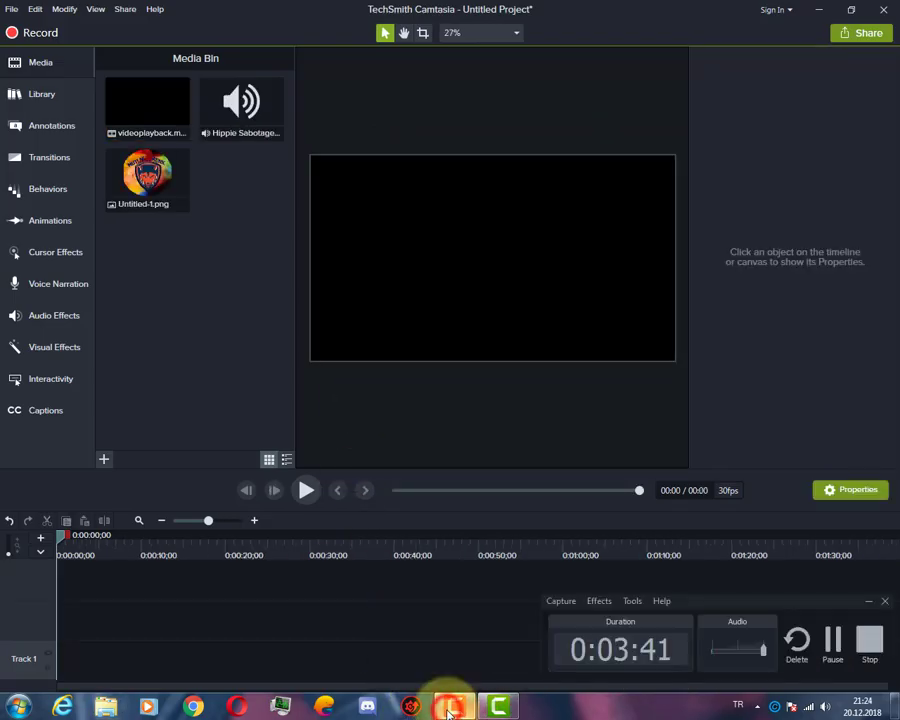
click(450, 708)
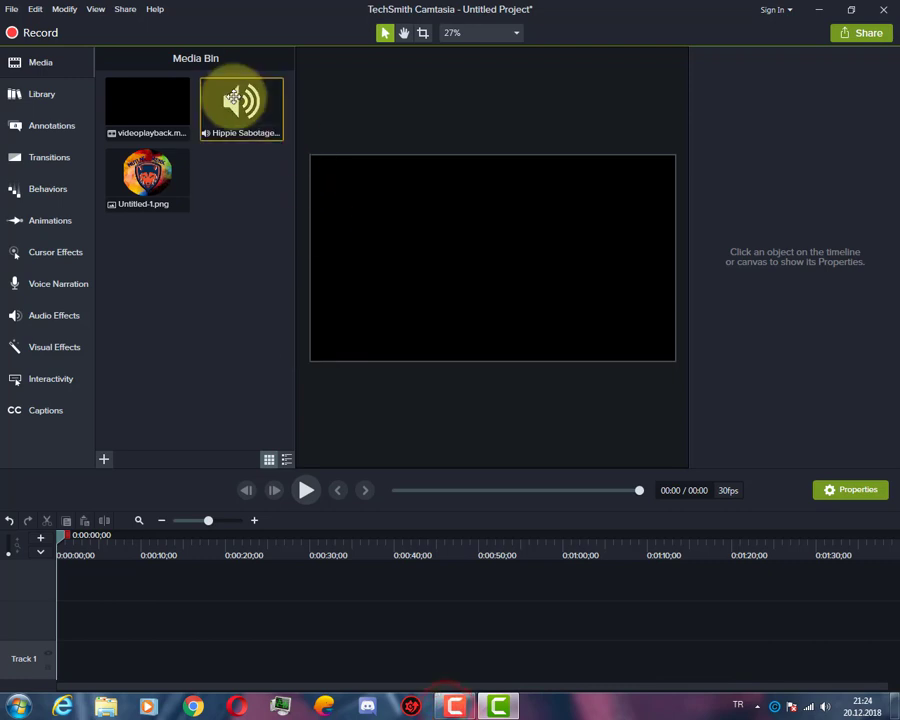
click(166, 117)
drag(166, 117, 162, 620)
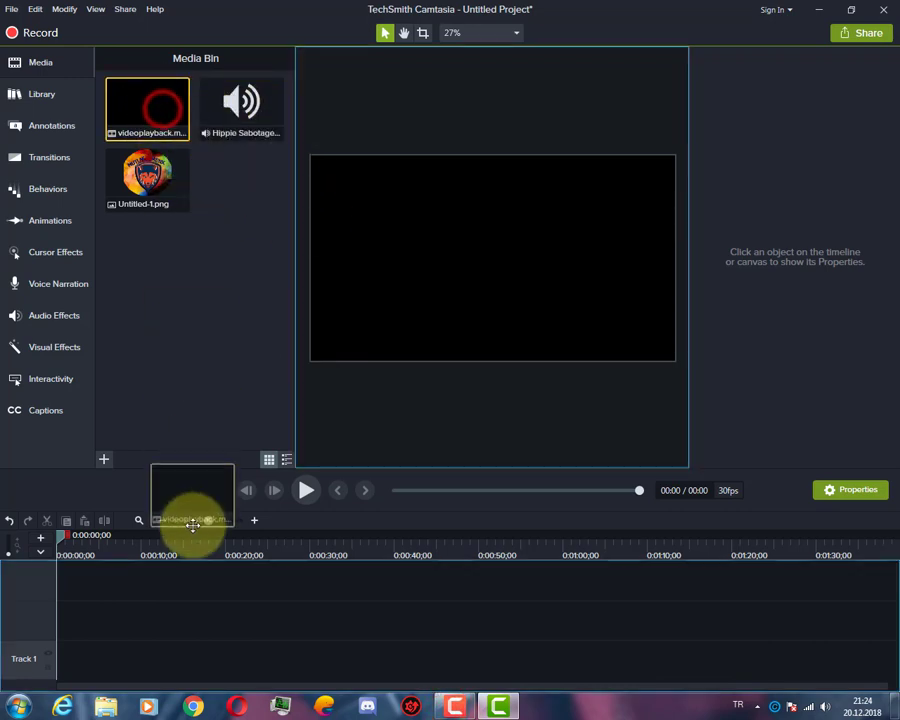
drag(84, 637, 60, 624)
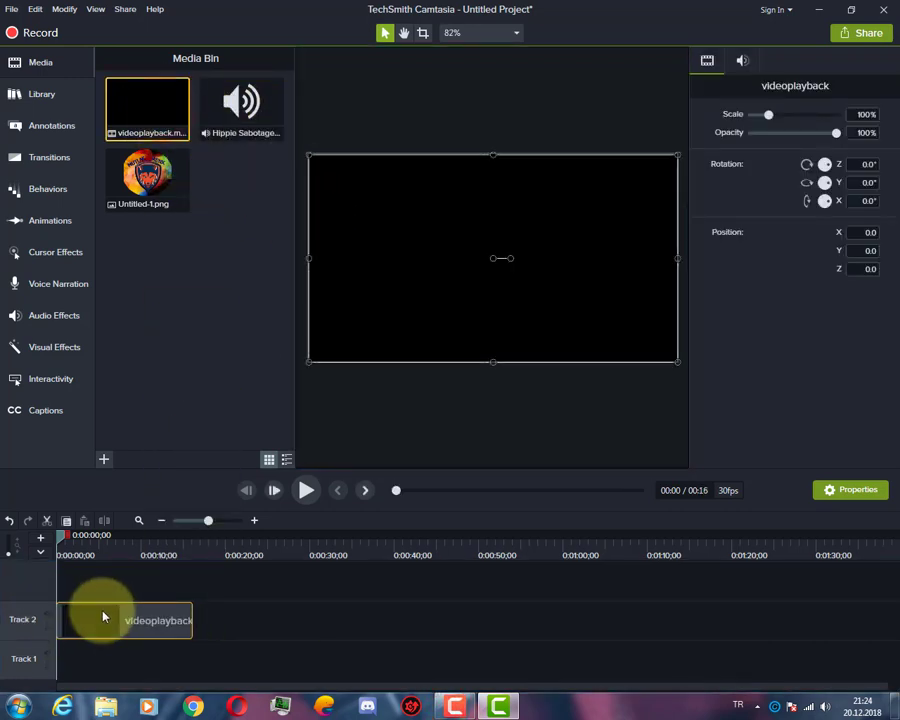
click(305, 491)
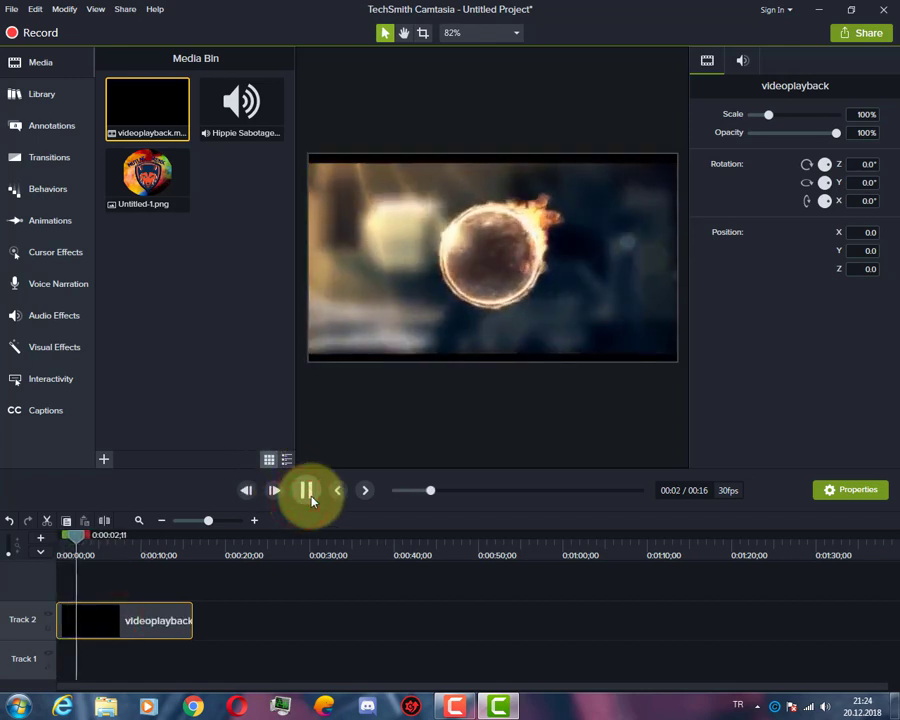
click(76, 528)
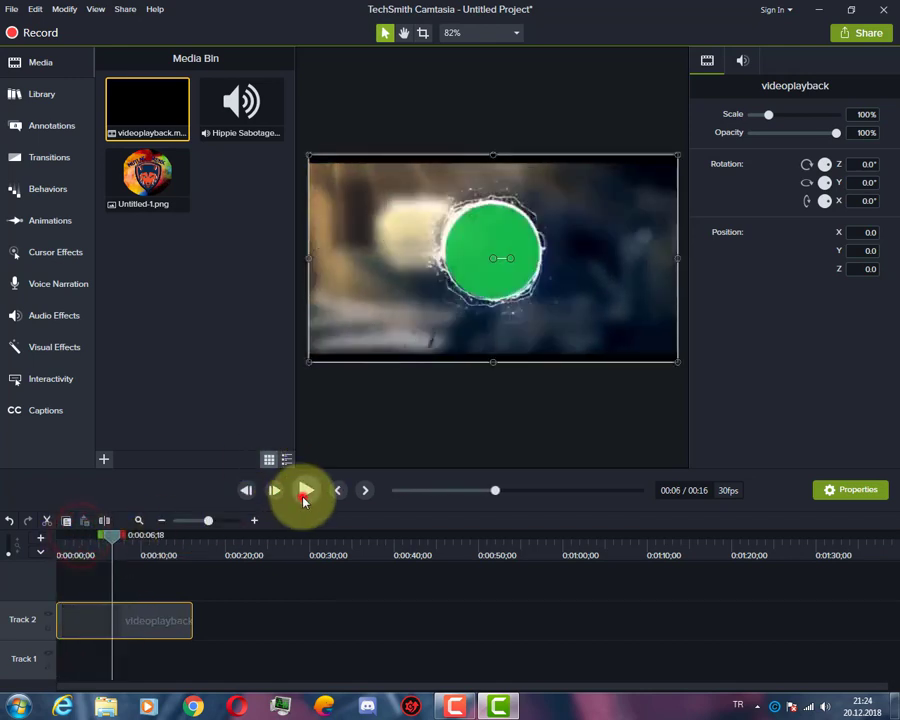
click(304, 499)
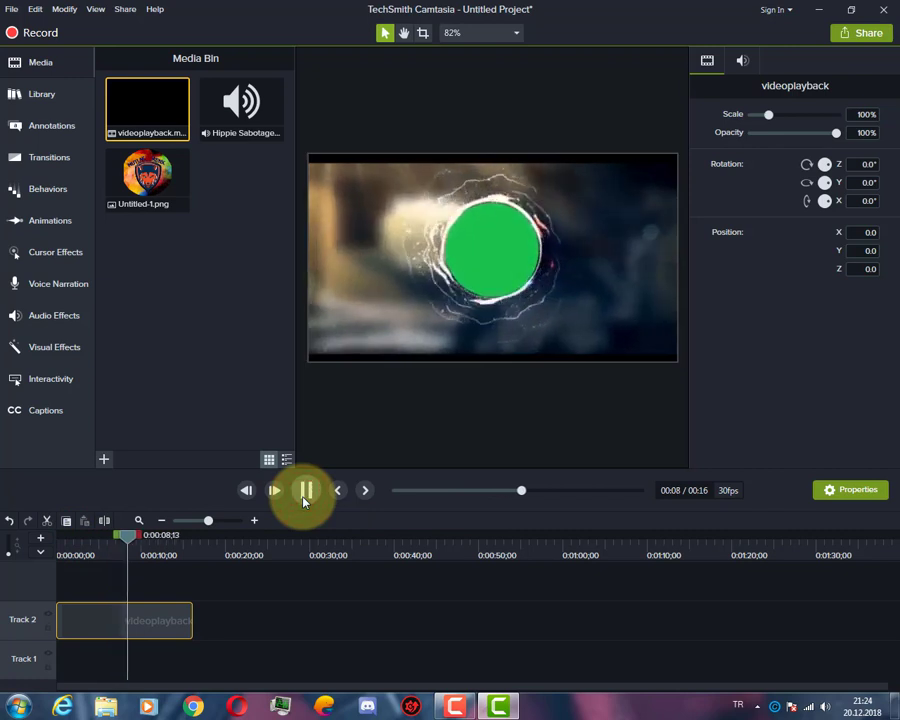
drag(207, 524, 218, 521)
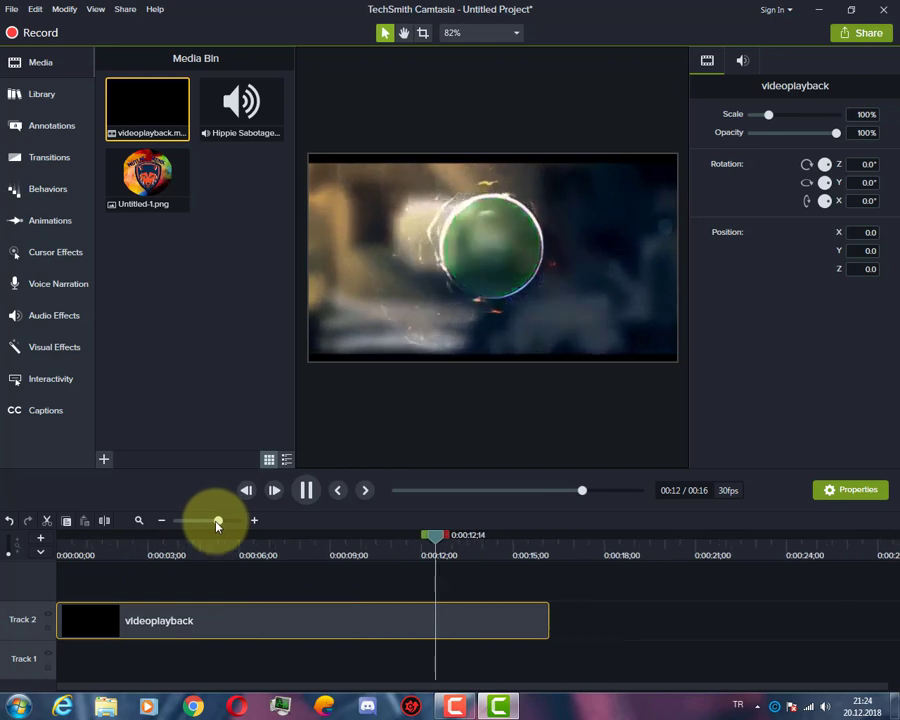
click(303, 492)
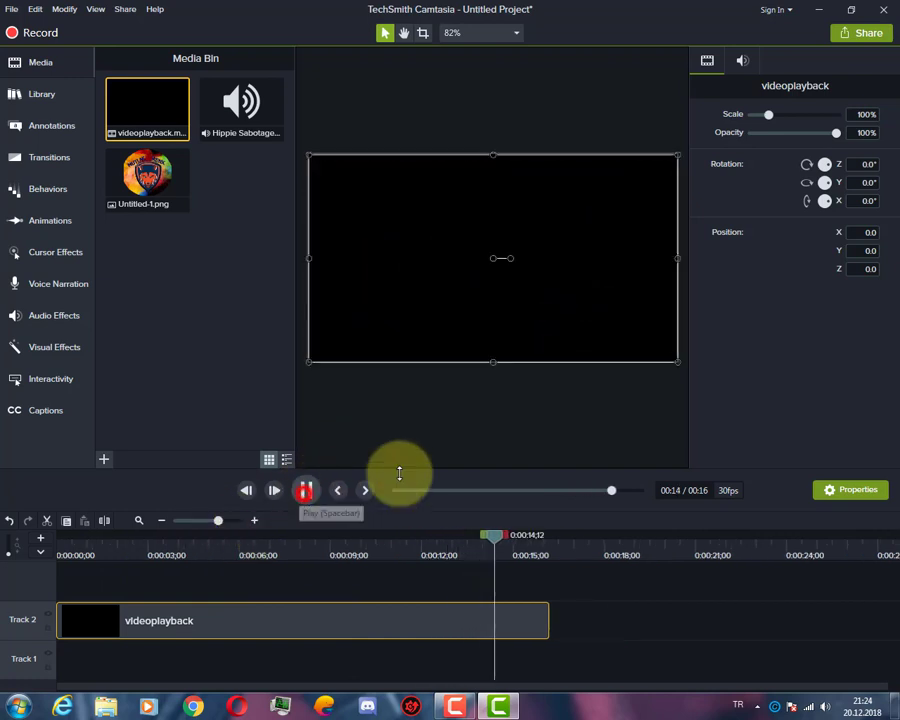
click(7, 521)
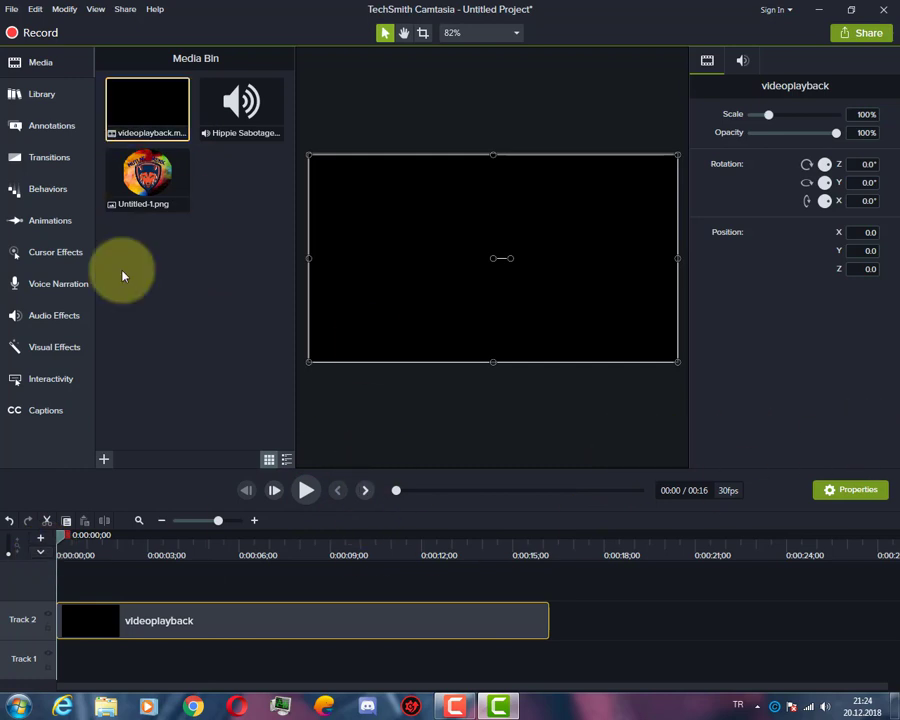
Apply Remove a Color to the videoplayback clip, eyedropping the green circle.
click(44, 345)
click(64, 552)
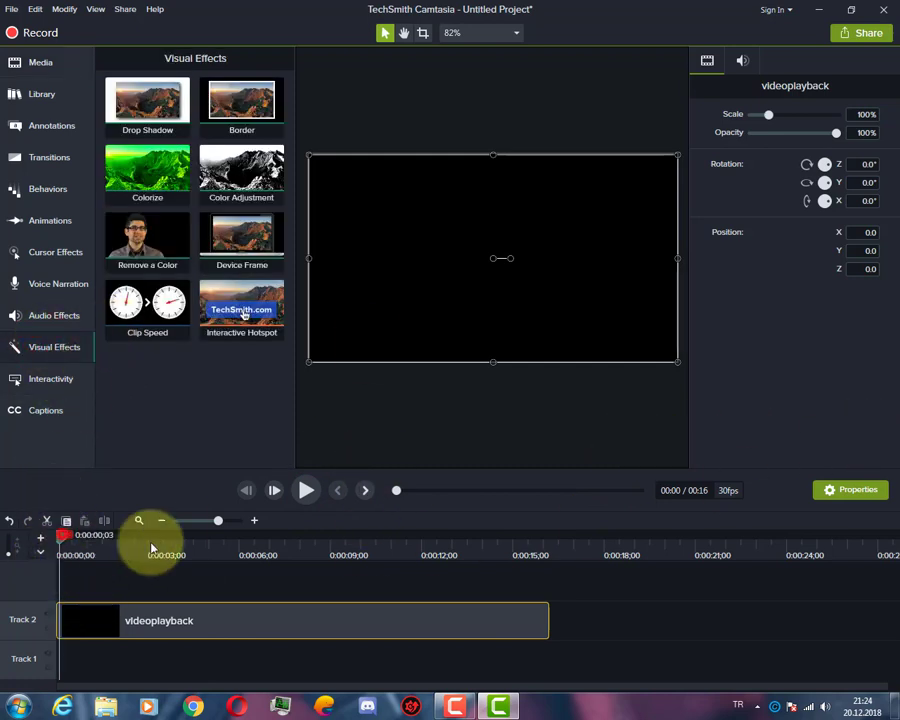
drag(152, 548, 224, 560)
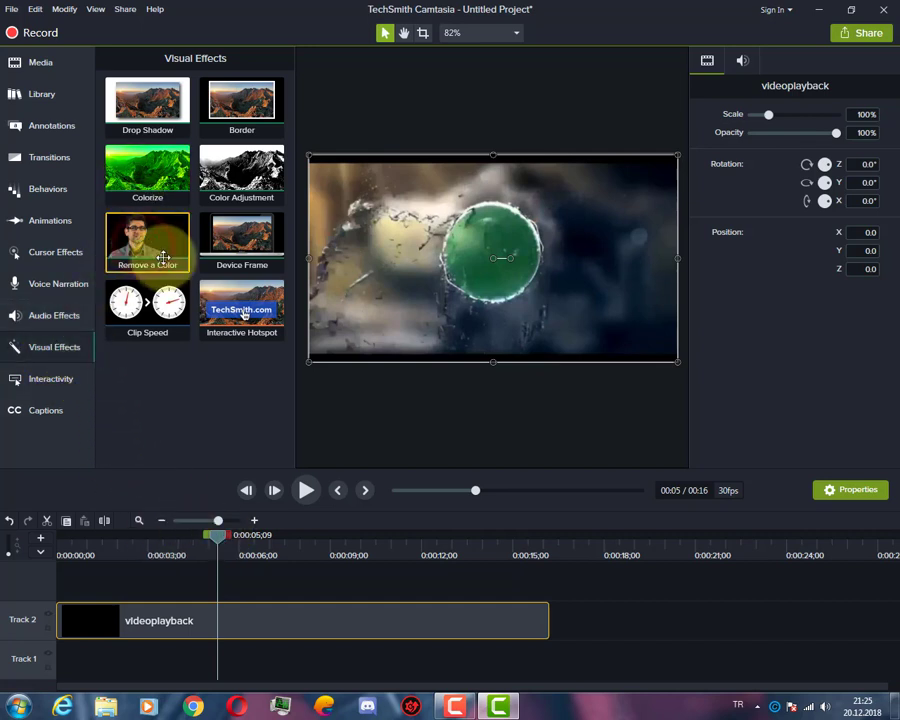
drag(163, 257, 300, 612)
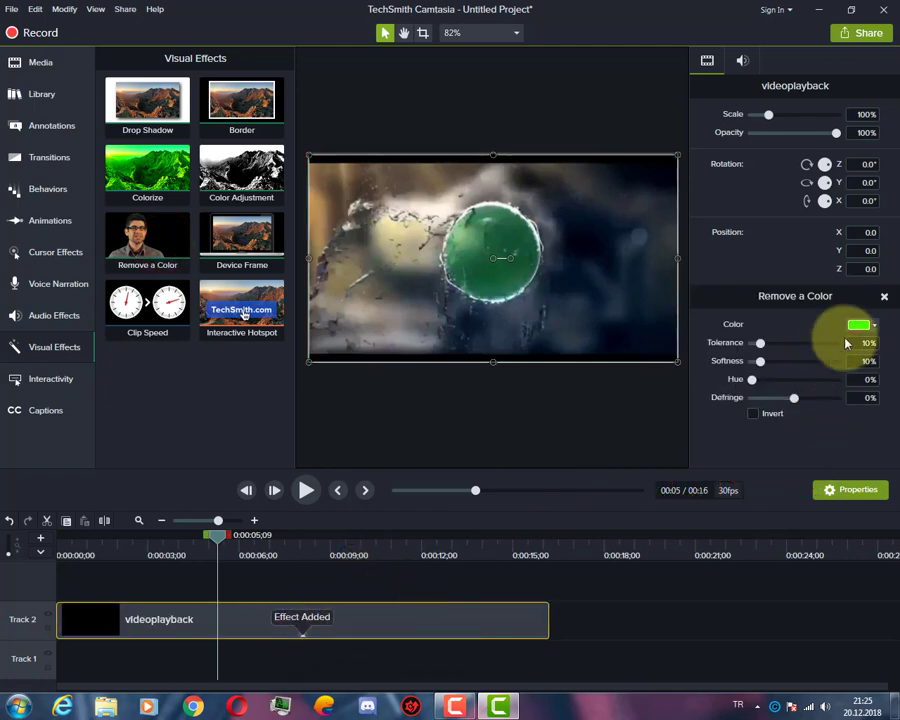
click(876, 327)
click(876, 356)
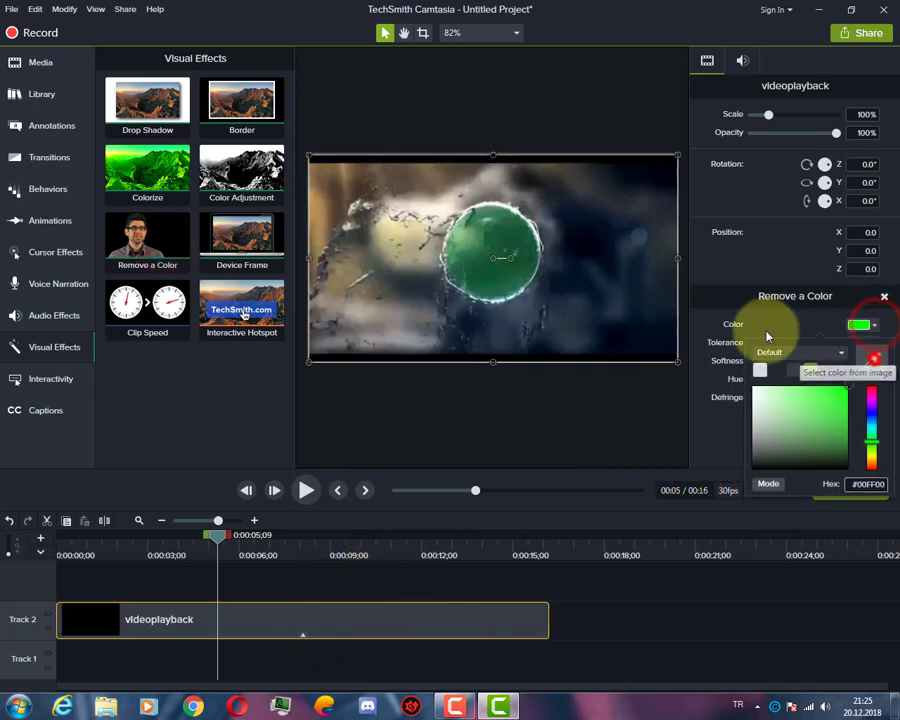
click(495, 245)
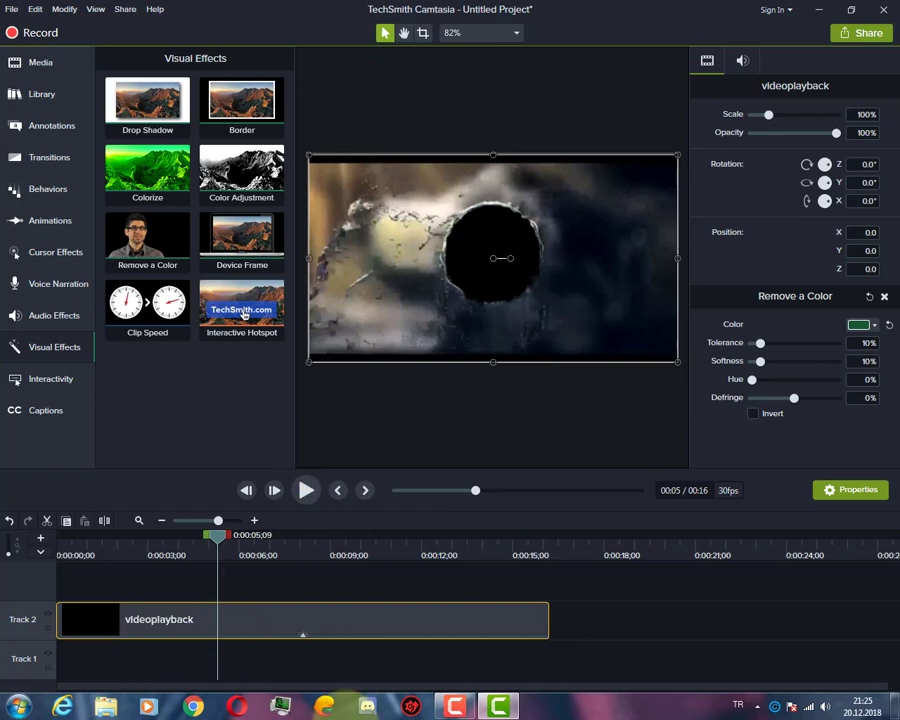
drag(217, 534, 167, 539)
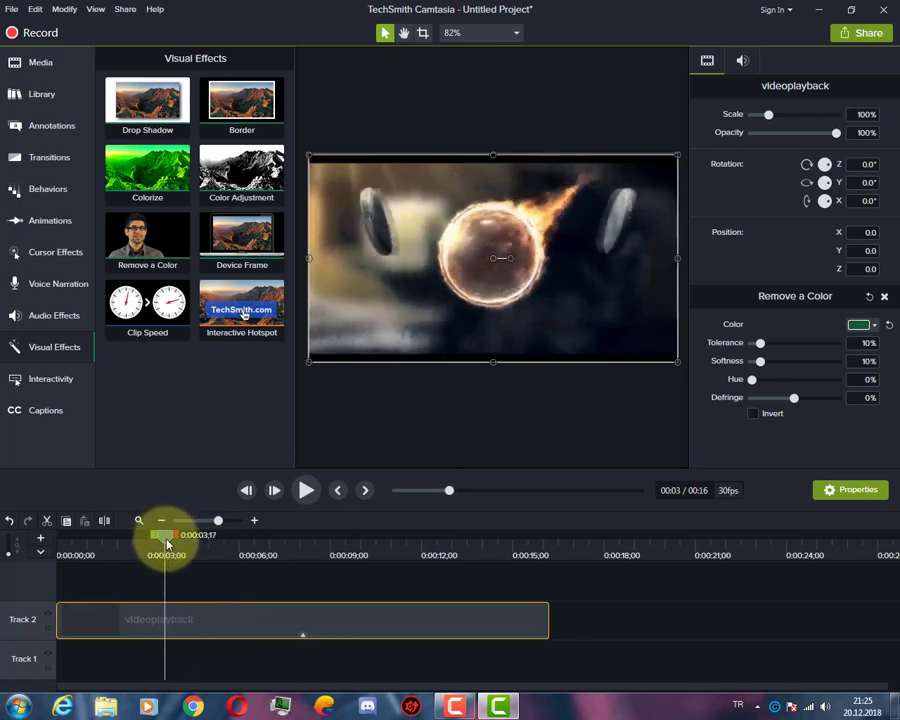
Place Untitled-1.png on Track 1 and stretch it to the videoplayback clip's length.
click(50, 64)
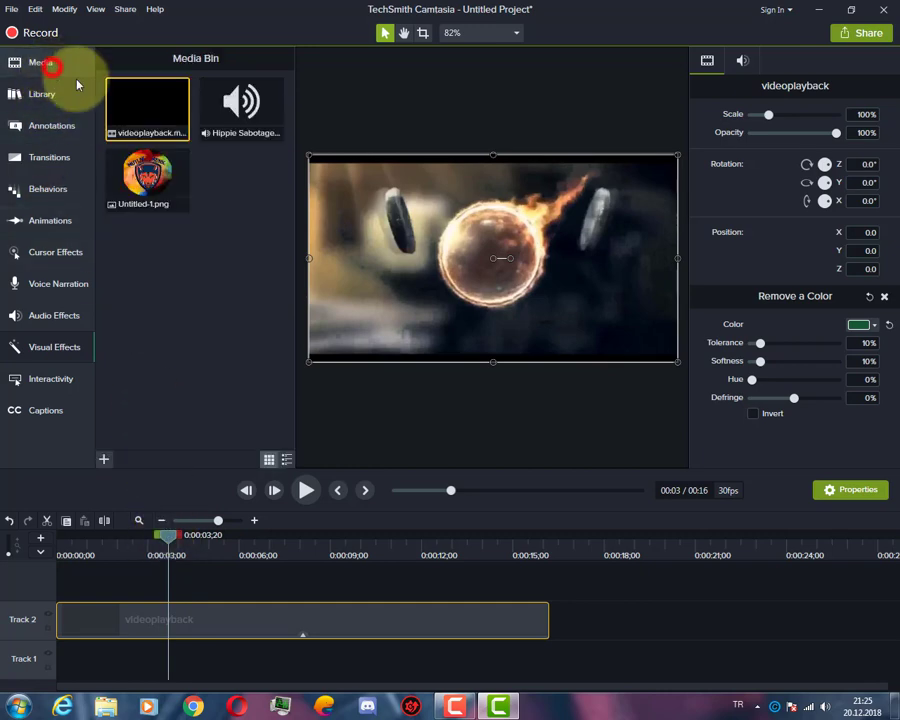
drag(162, 174, 78, 670)
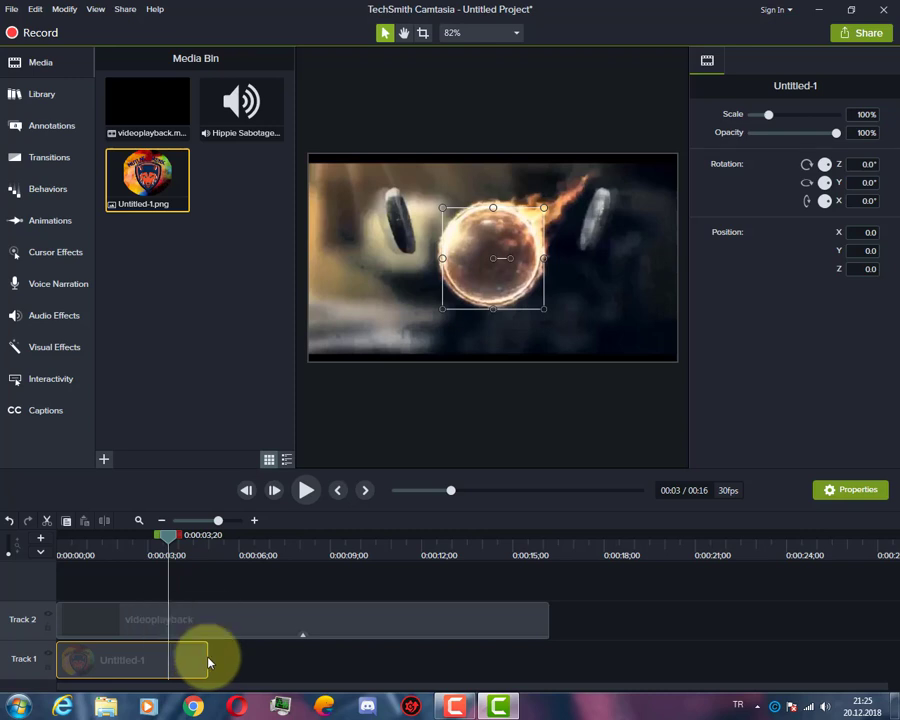
drag(207, 660, 548, 684)
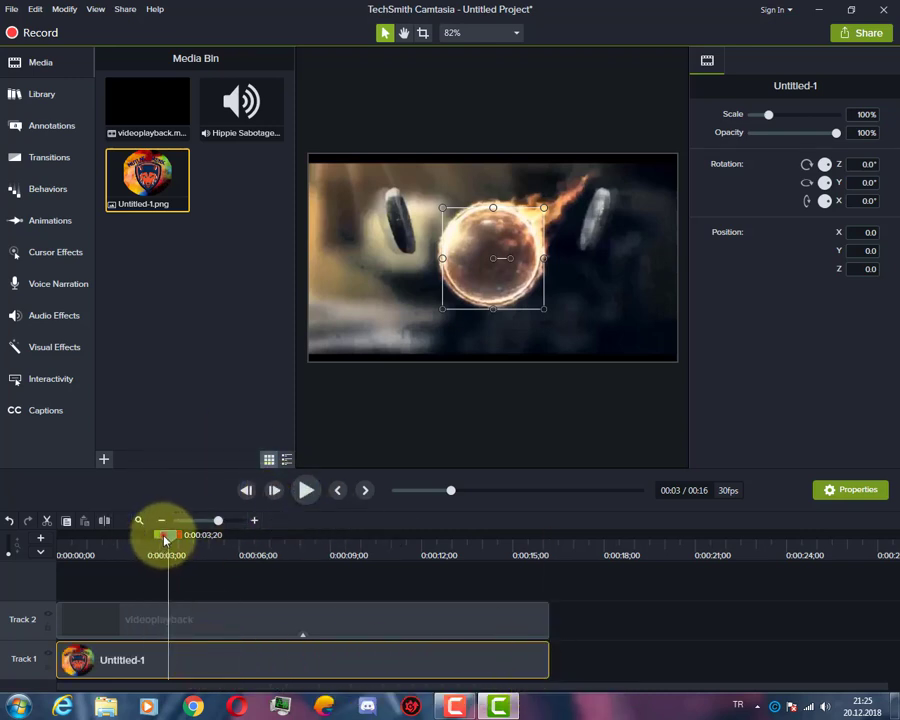
mouse_move(165, 540)
mouse_down()
mouse_move(226, 546)
mouse_move(222, 558)
mouse_up()
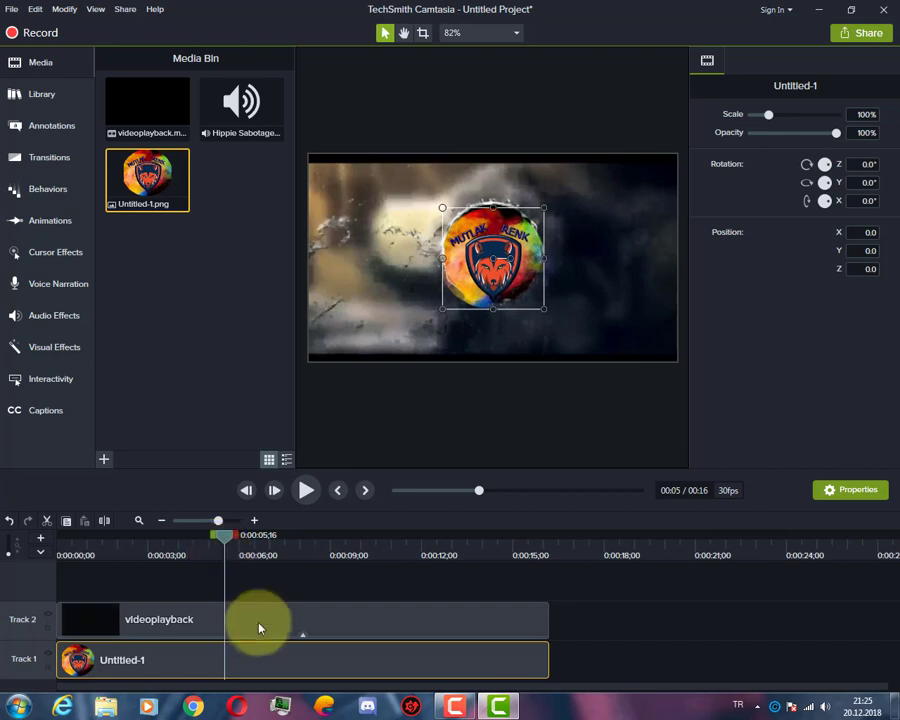
Split the videoplayback clip on Track 2 at the playhead near 0:00:05;16.
click(214, 617)
key(s)
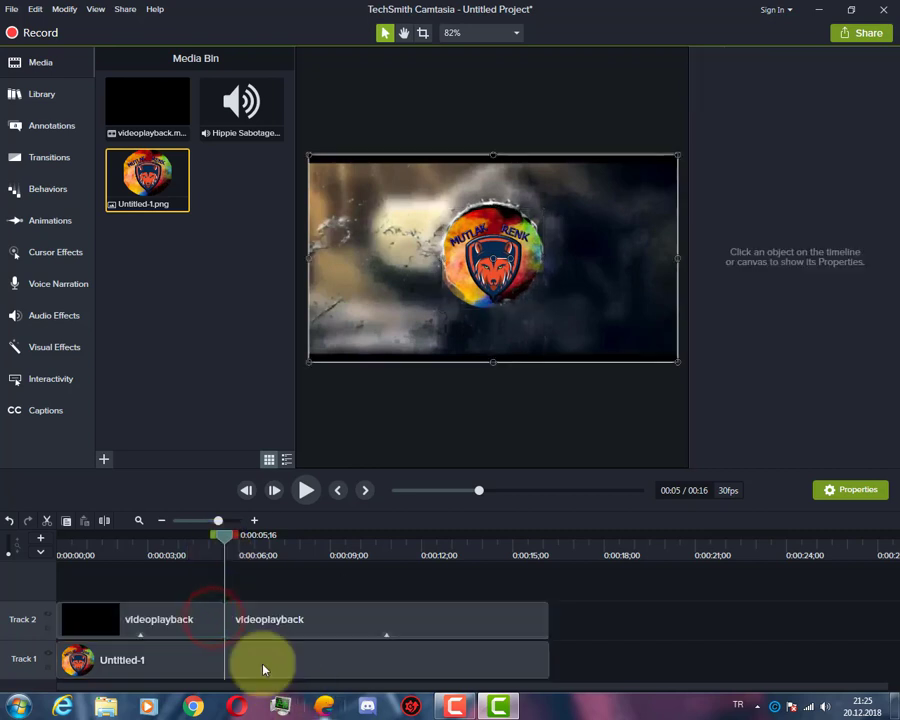
click(268, 630)
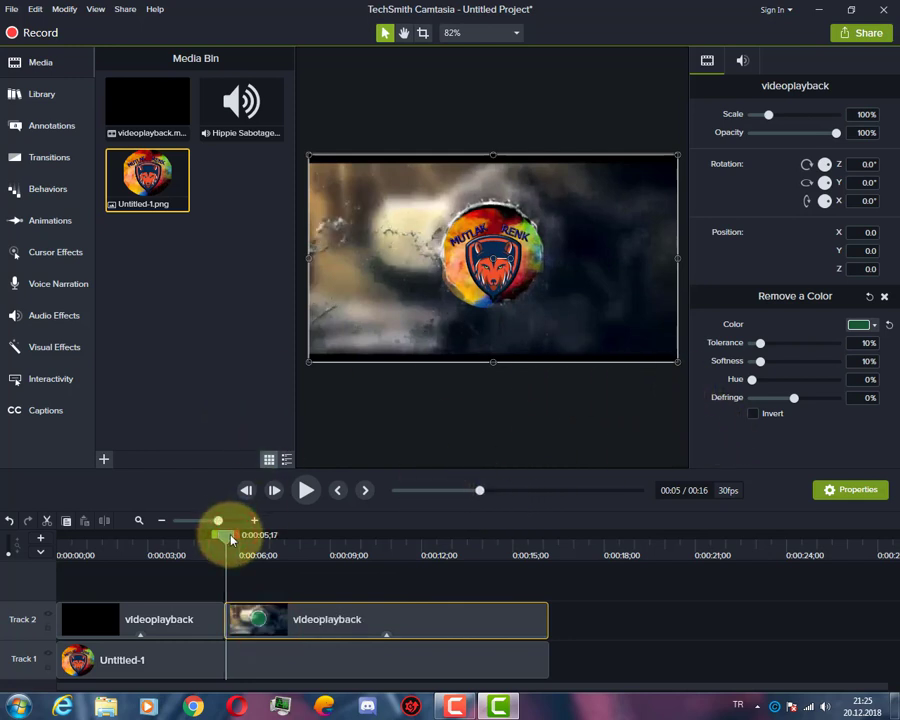
mouse_move(230, 538)
mouse_down()
mouse_move(291, 573)
mouse_move(244, 581)
mouse_up()
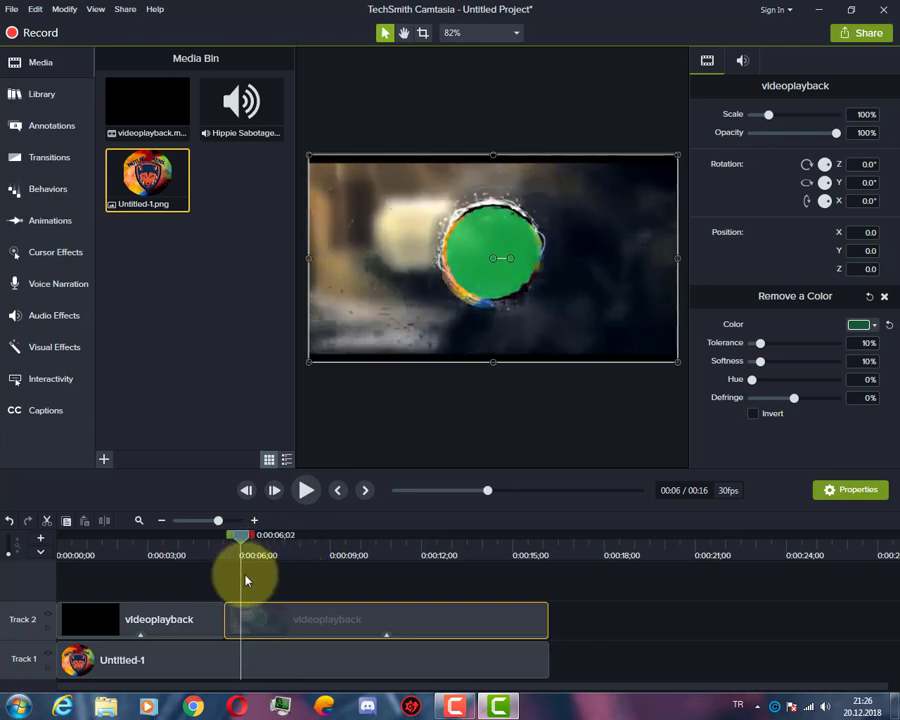
click(180, 614)
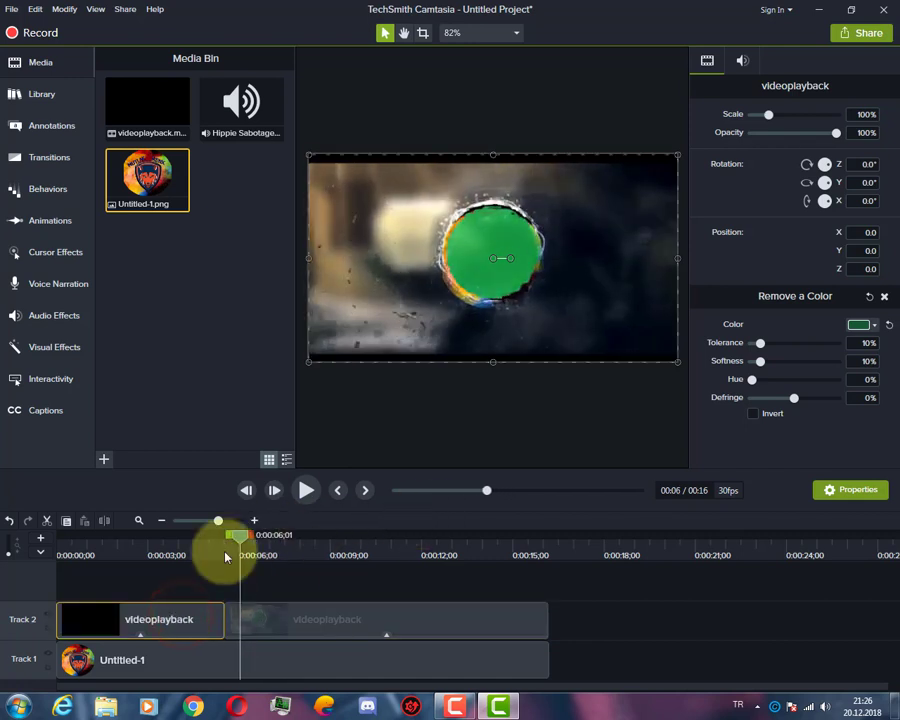
Reset the second piece's removed colour and re-sample the green circle with the eyedropper.
click(290, 623)
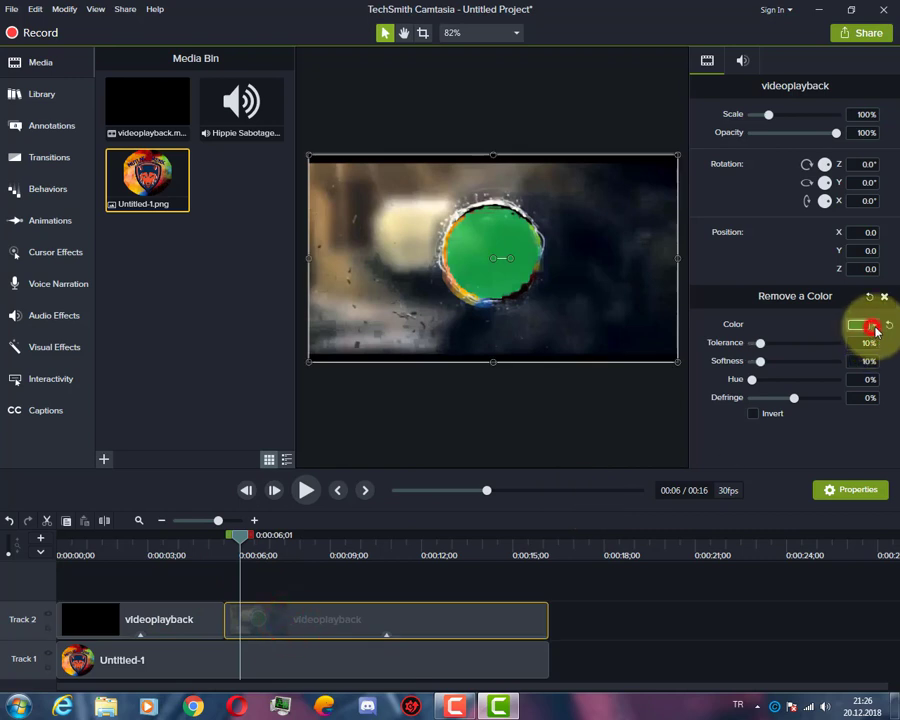
click(874, 330)
click(886, 328)
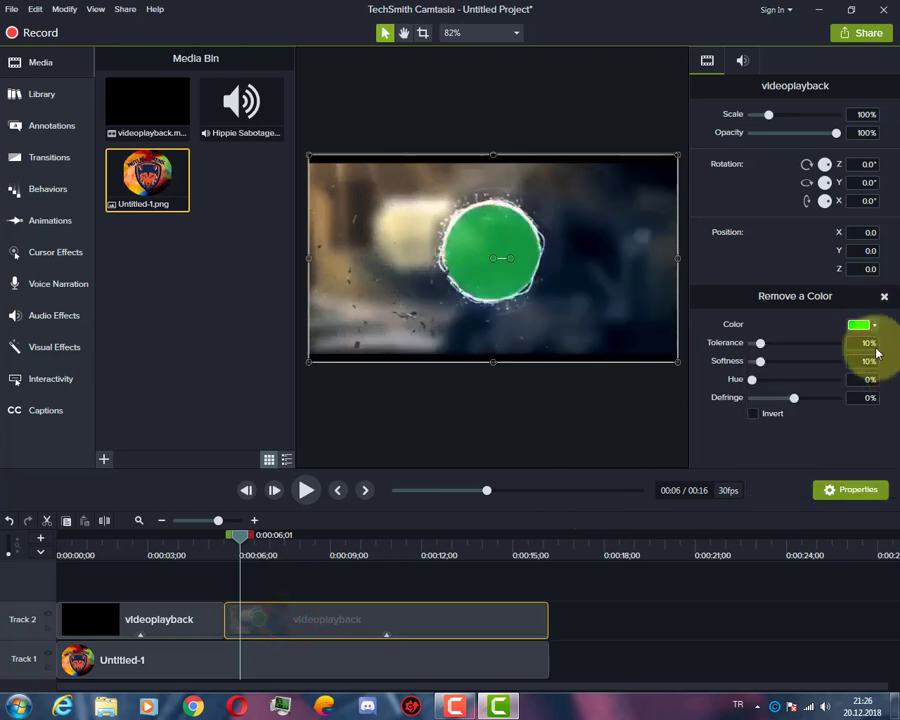
click(875, 327)
click(868, 355)
click(489, 209)
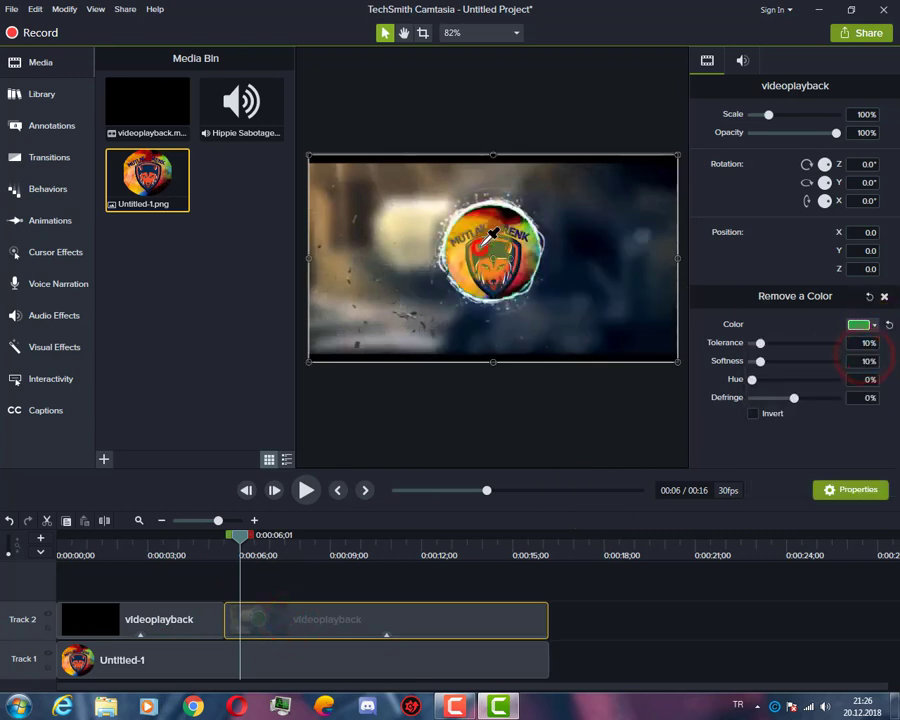
drag(232, 538, 231, 541)
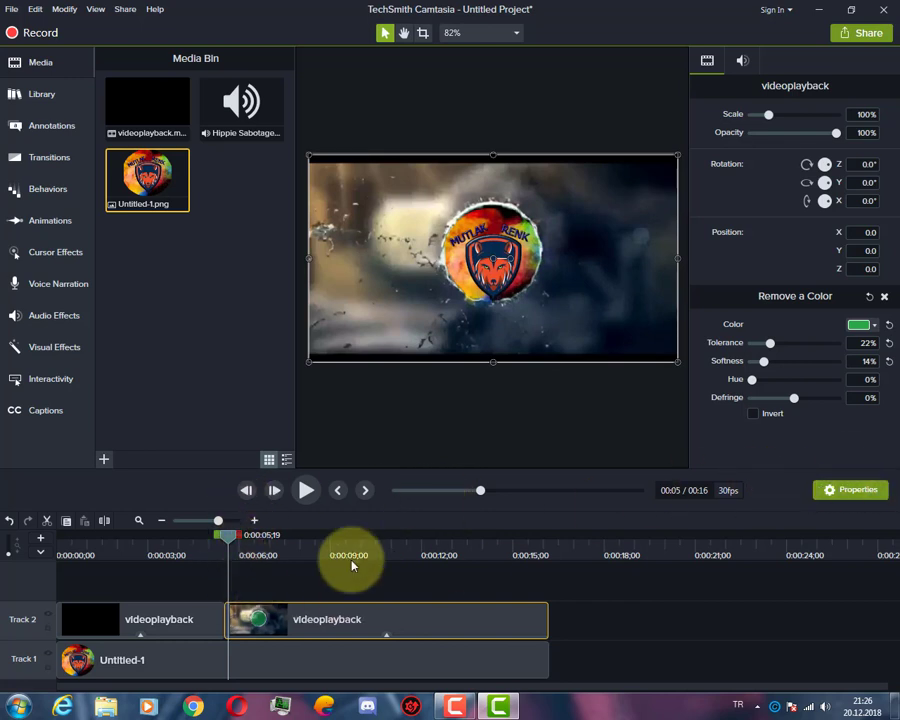
Preview the keying, then cut the second videoplayback piece again at 0:00:12;09.
click(305, 492)
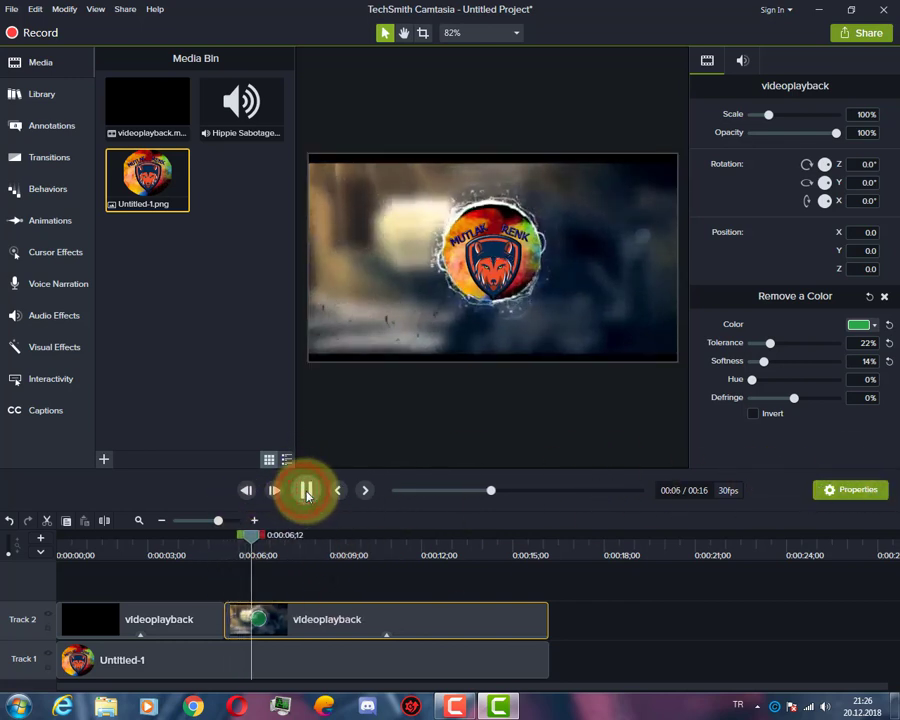
drag(281, 541, 427, 557)
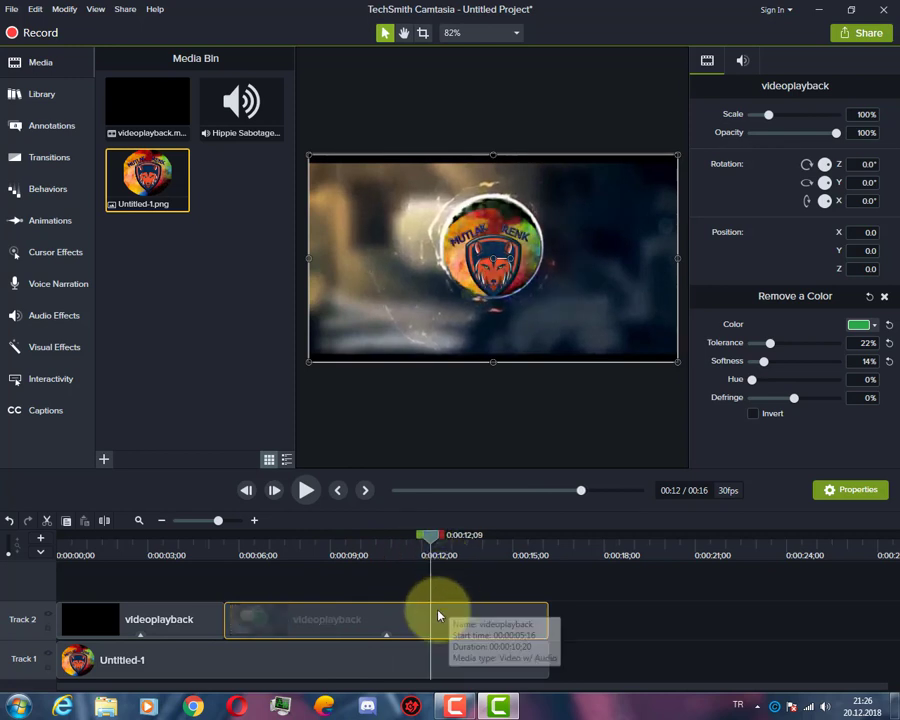
key(s)
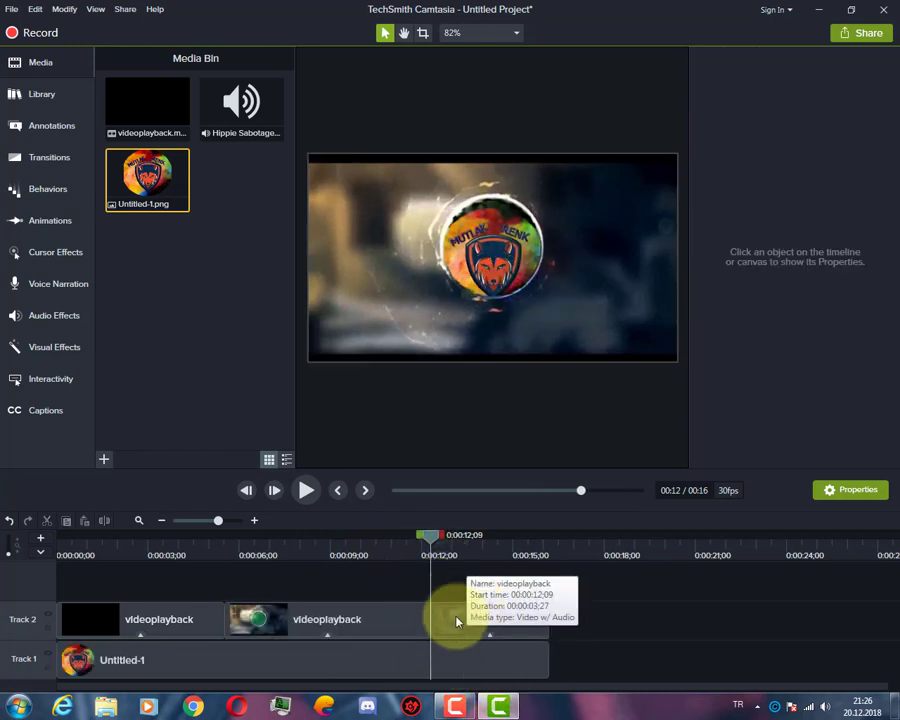
drag(428, 547, 432, 540)
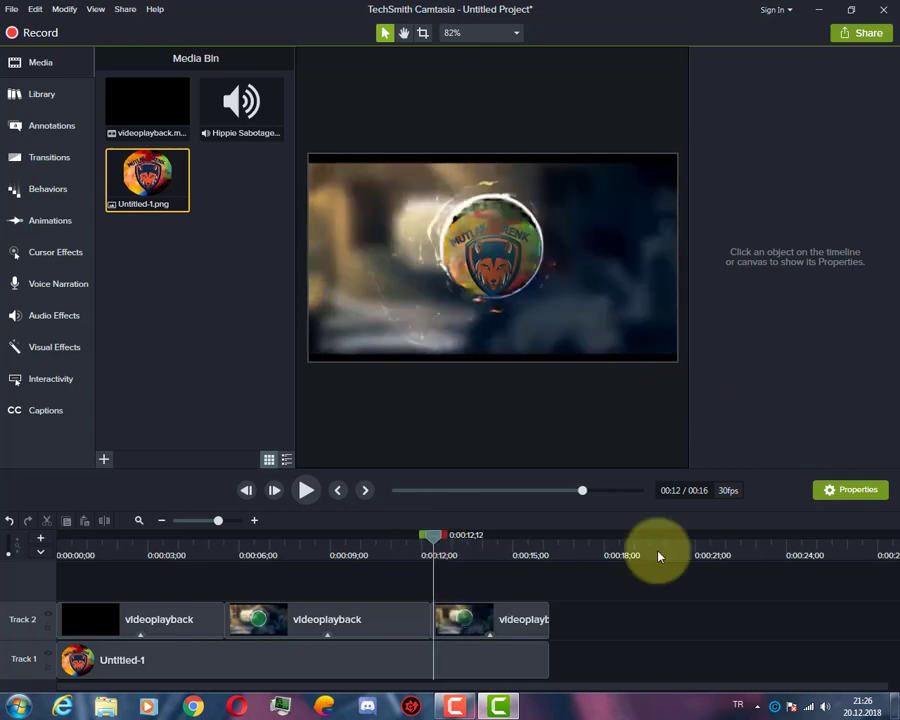
On the third clip, repeatedly reset and re-sample the green ball's removed colour.
click(498, 616)
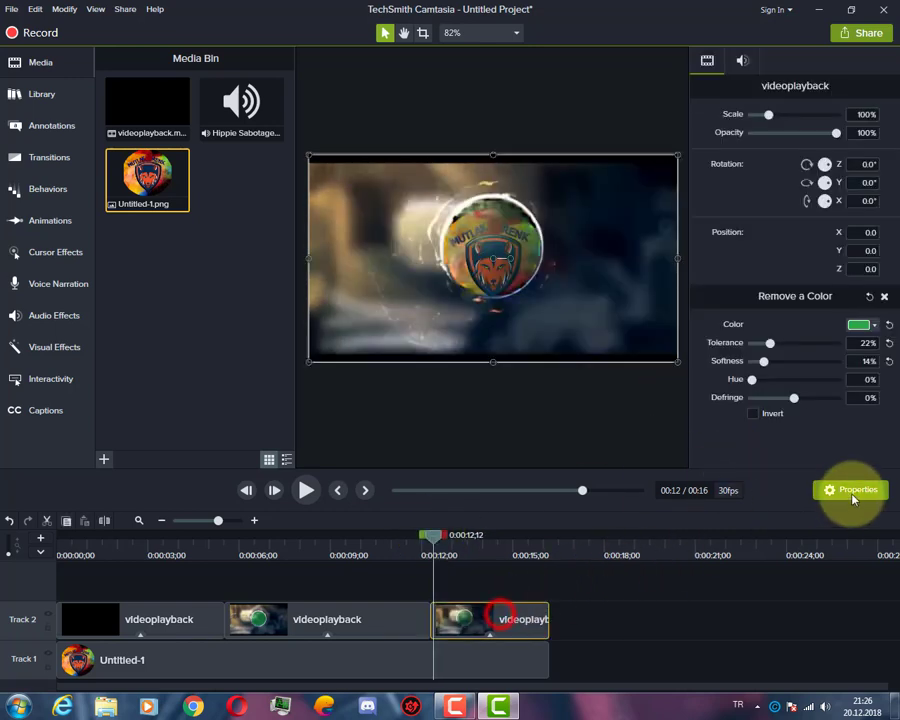
click(889, 329)
click(874, 328)
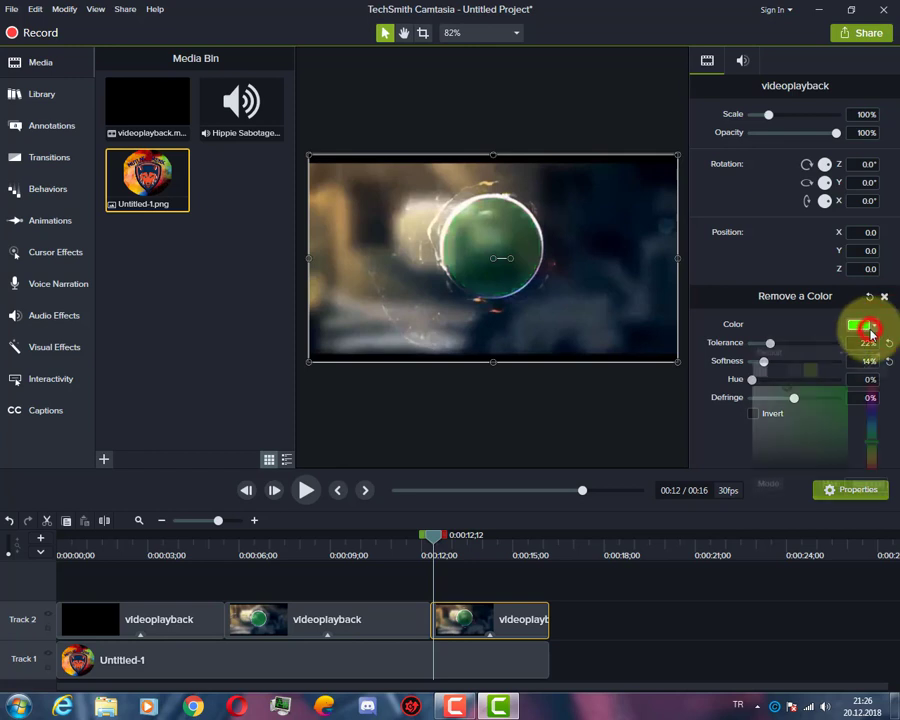
click(866, 356)
click(478, 250)
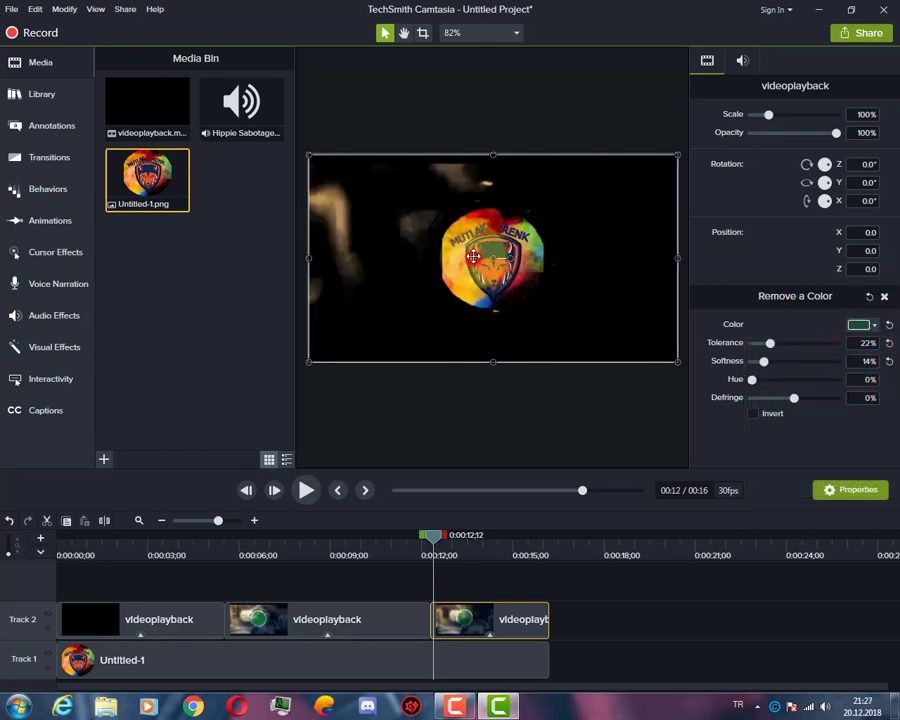
click(889, 325)
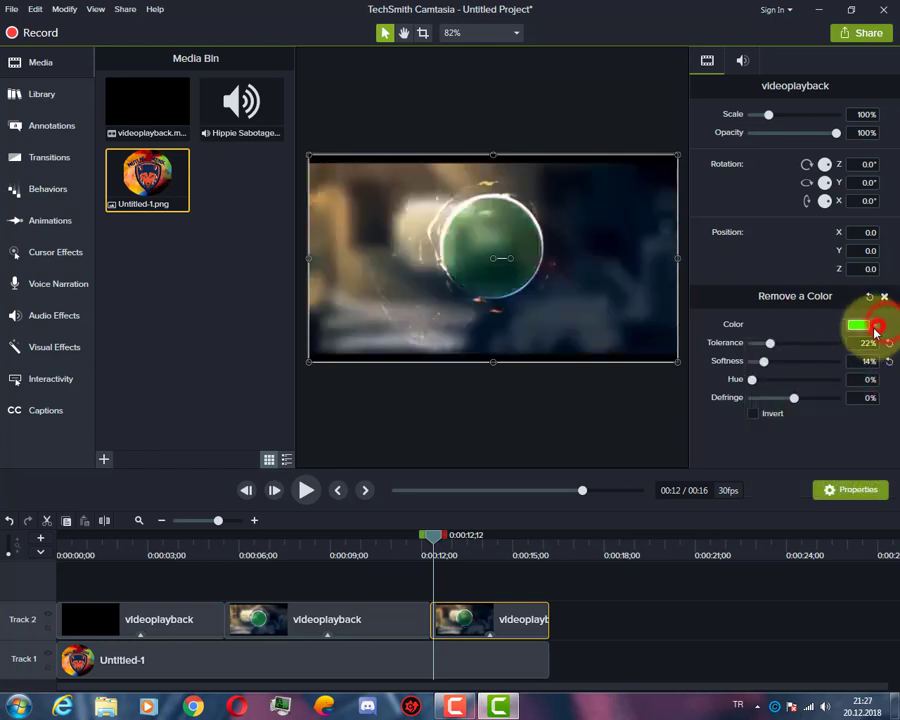
click(876, 328)
click(868, 354)
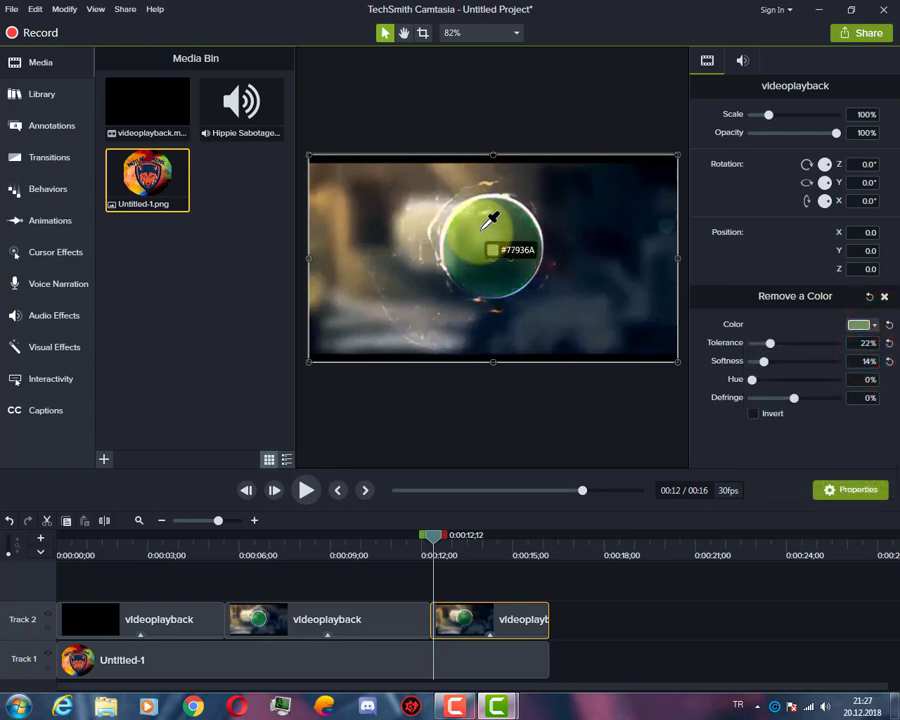
click(481, 231)
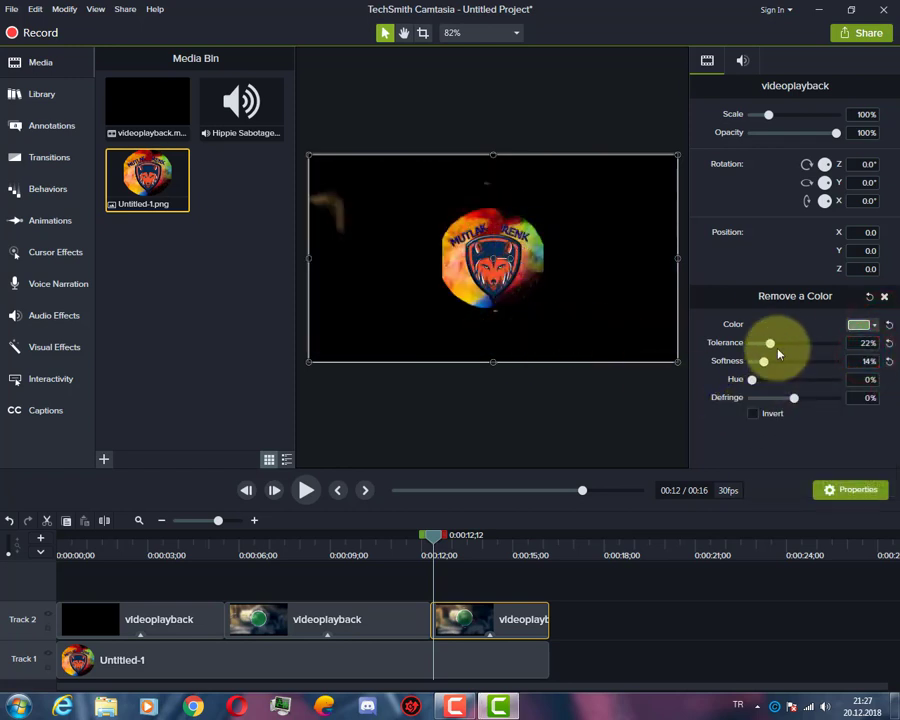
Reset tolerance, softness and colour to defaults, re-sample the green ball, lower softness.
click(889, 343)
click(889, 361)
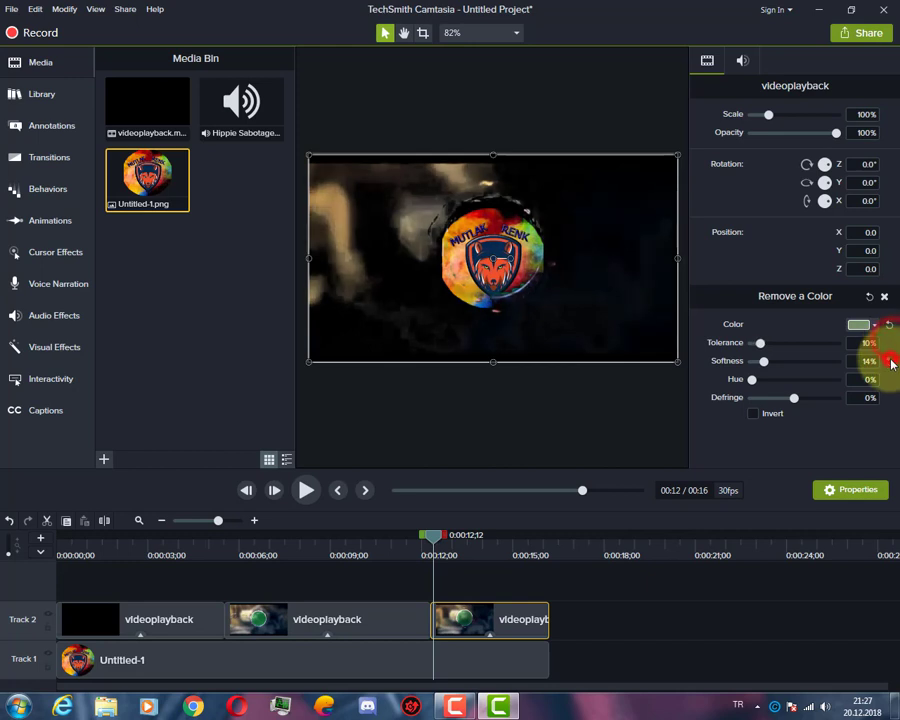
click(889, 324)
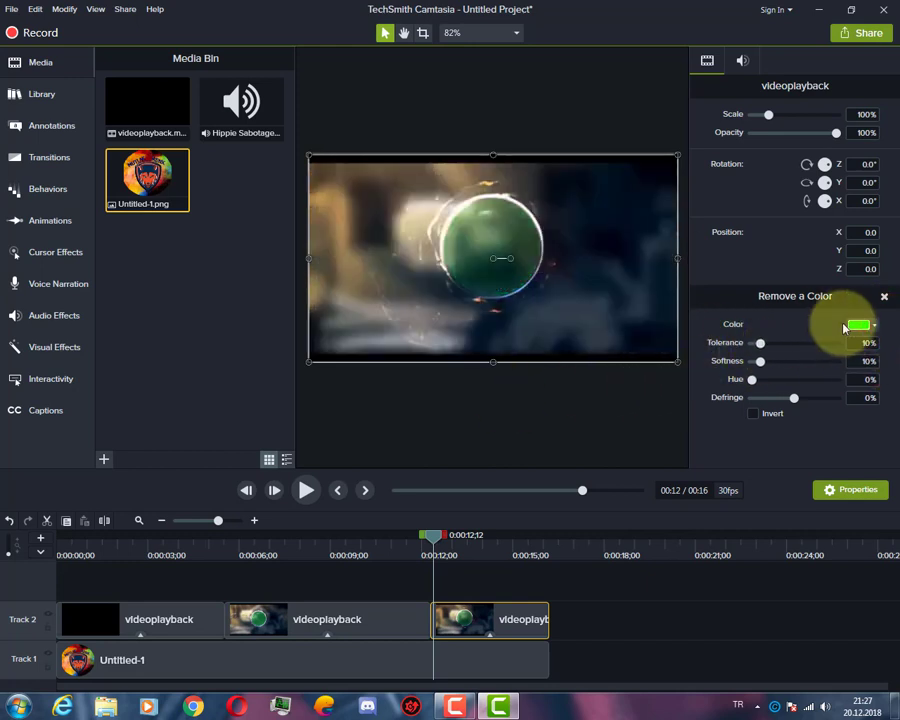
click(874, 326)
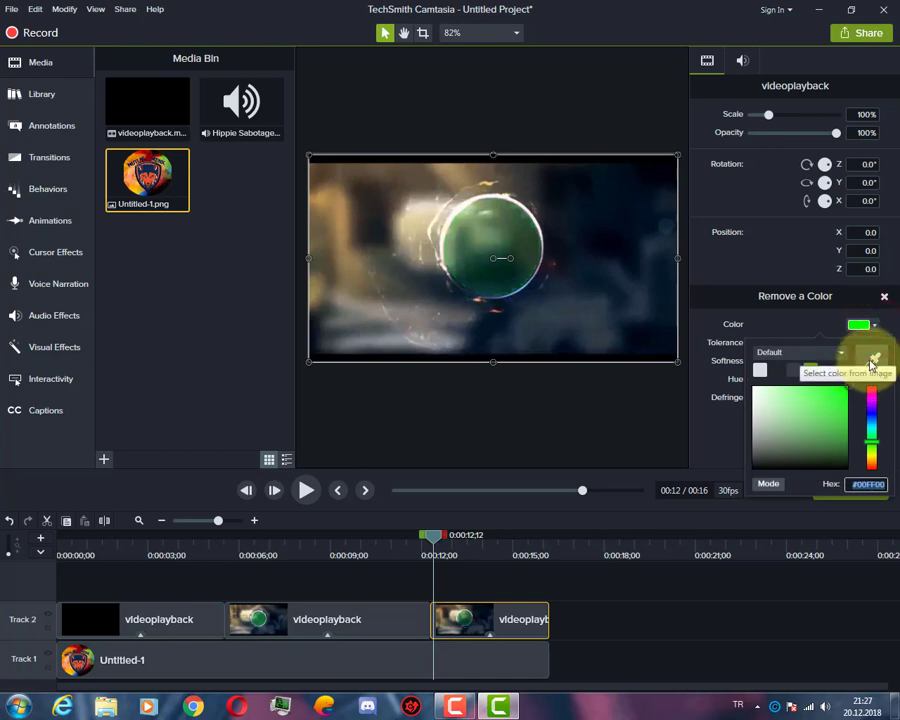
click(871, 363)
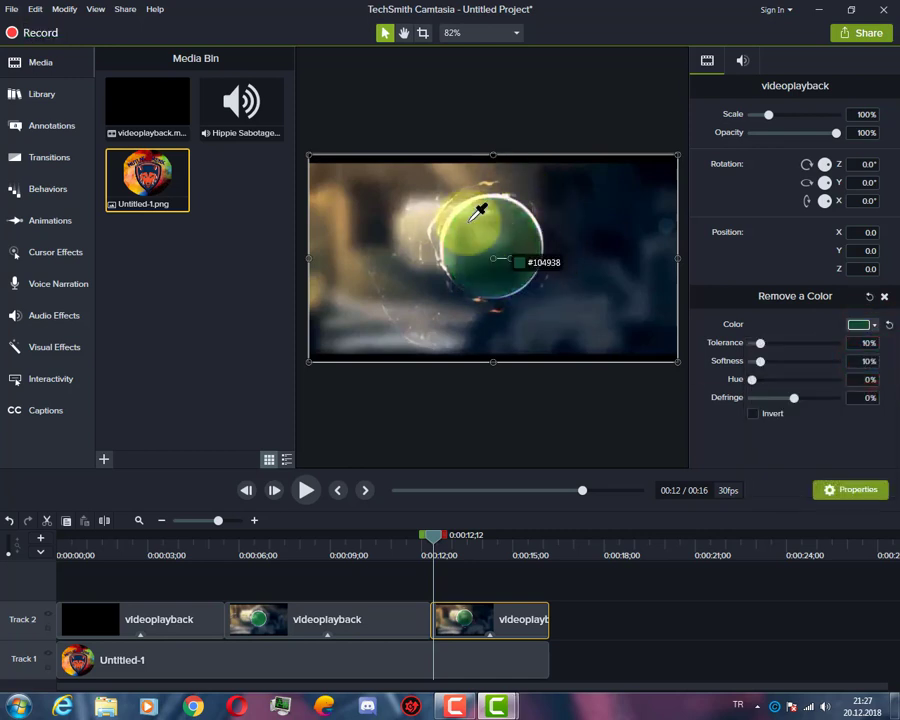
click(490, 244)
mouse_move(760, 361)
mouse_down()
mouse_move(752, 361)
mouse_move(897, 362)
mouse_move(740, 375)
mouse_up()
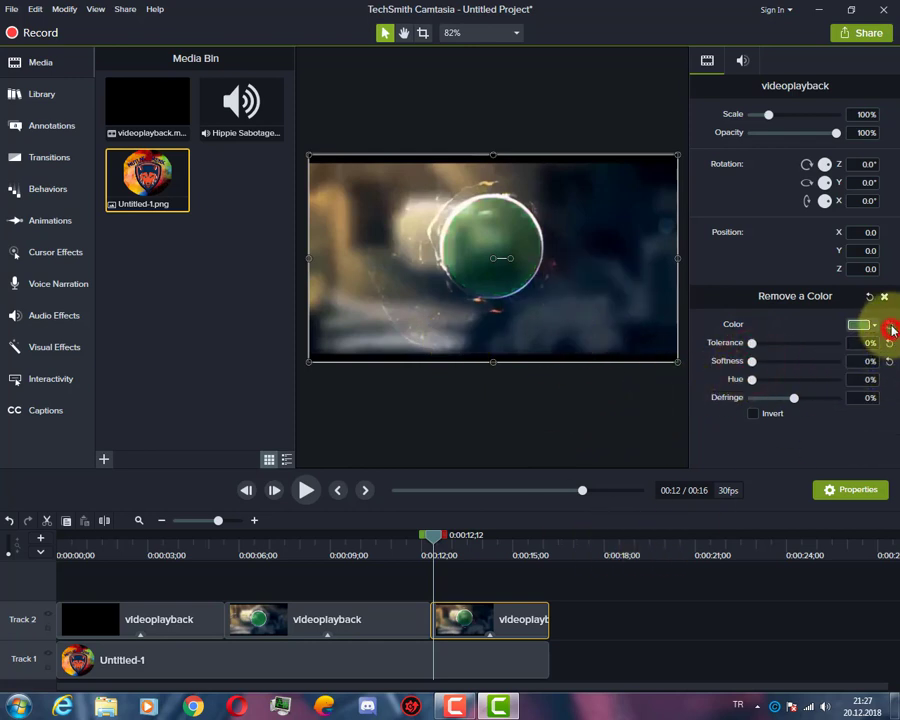
Compare the middle clip's removed colour with the third clip's Remove a Color swatch.
click(360, 612)
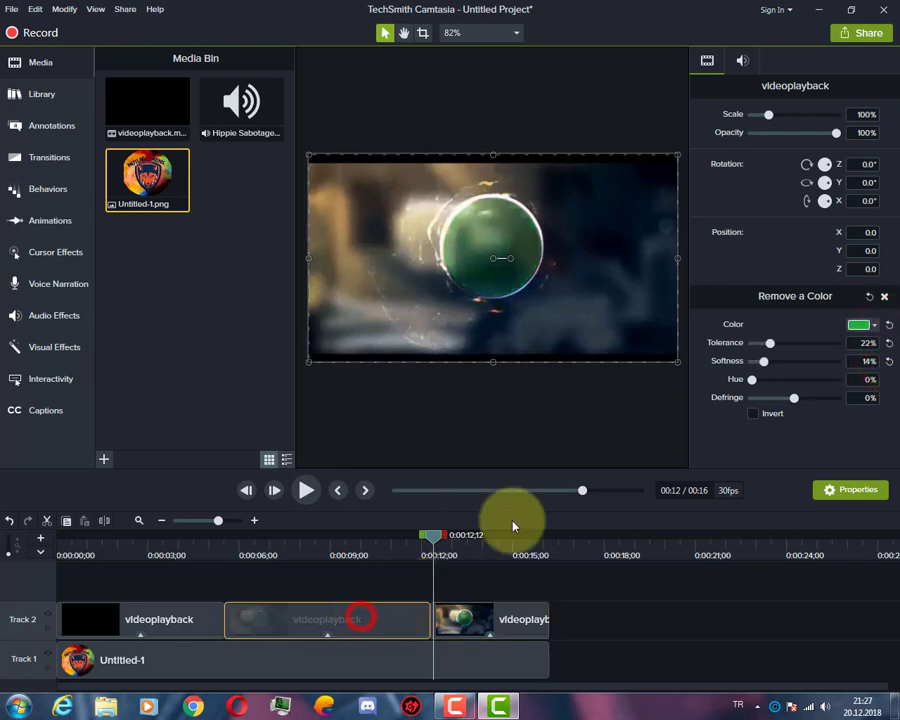
click(877, 326)
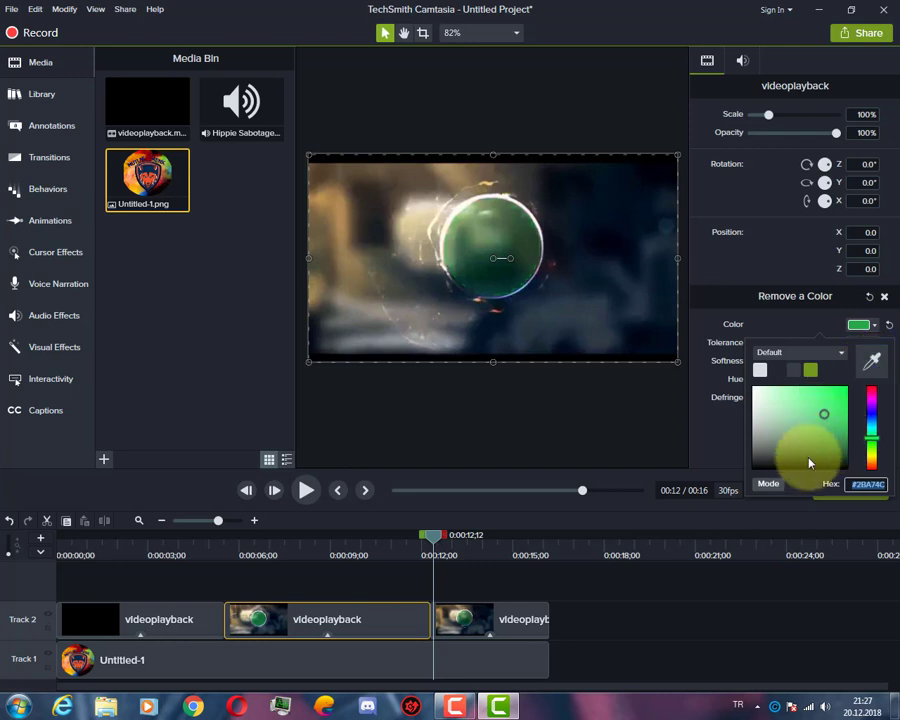
click(507, 619)
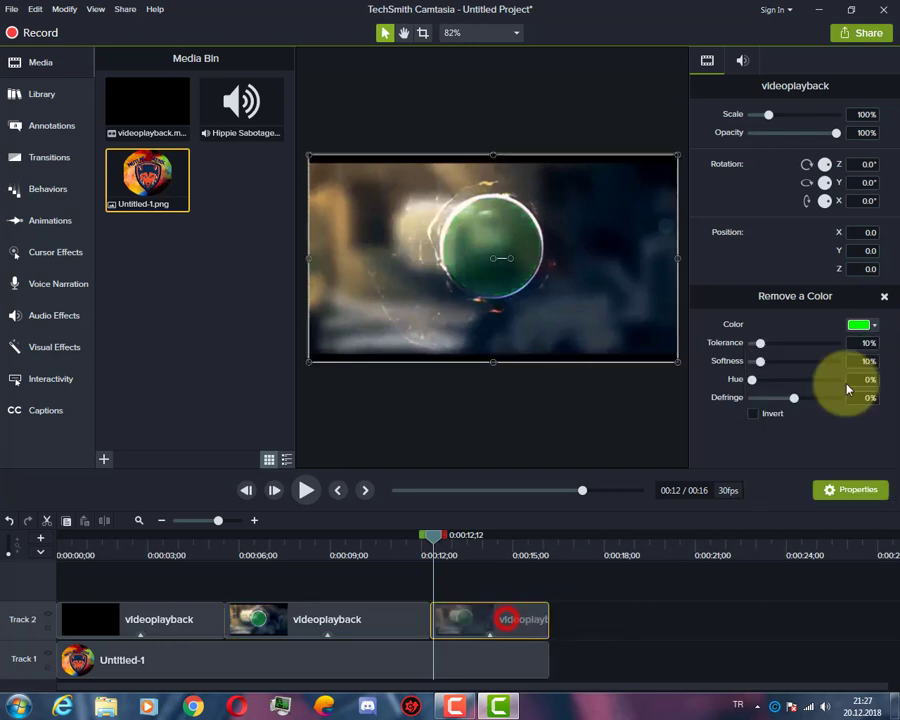
click(876, 325)
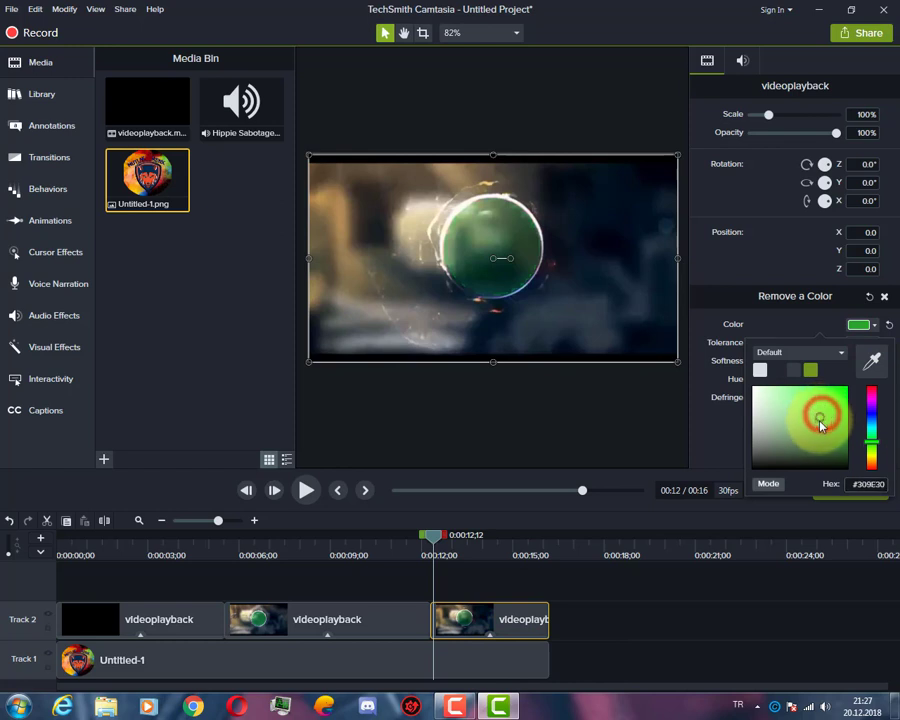
click(824, 327)
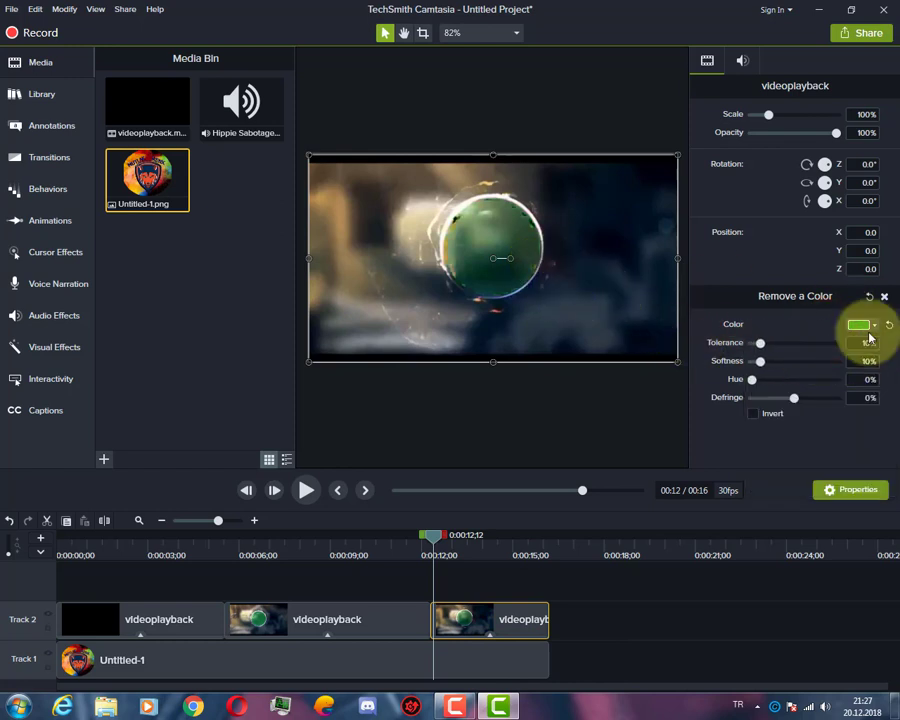
Set the third clip's removed colour to dark green #084308 and play the intro back.
click(876, 325)
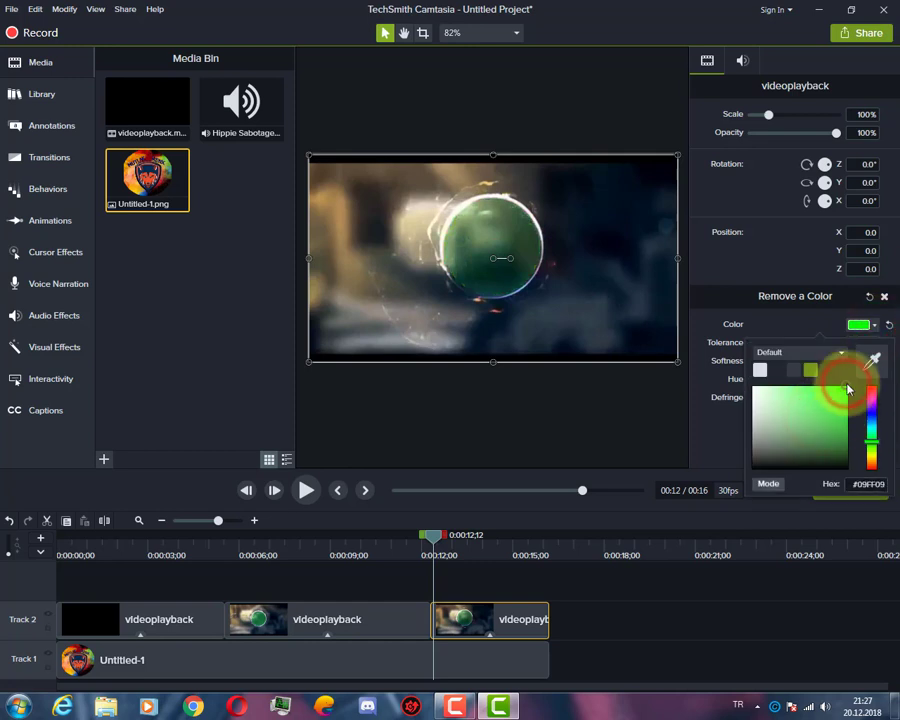
click(841, 450)
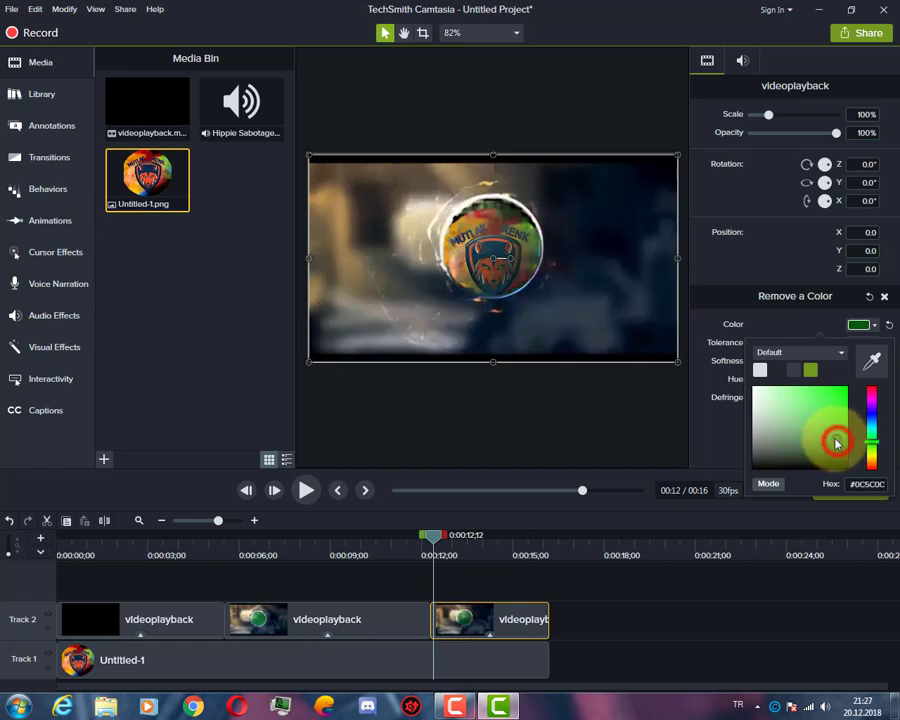
drag(838, 444, 838, 453)
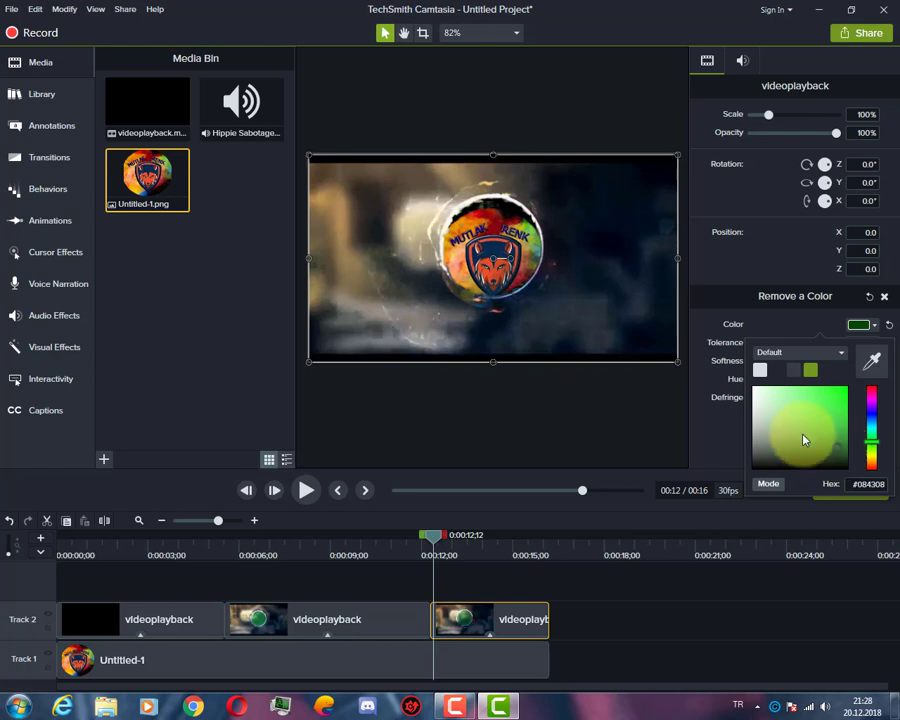
click(833, 322)
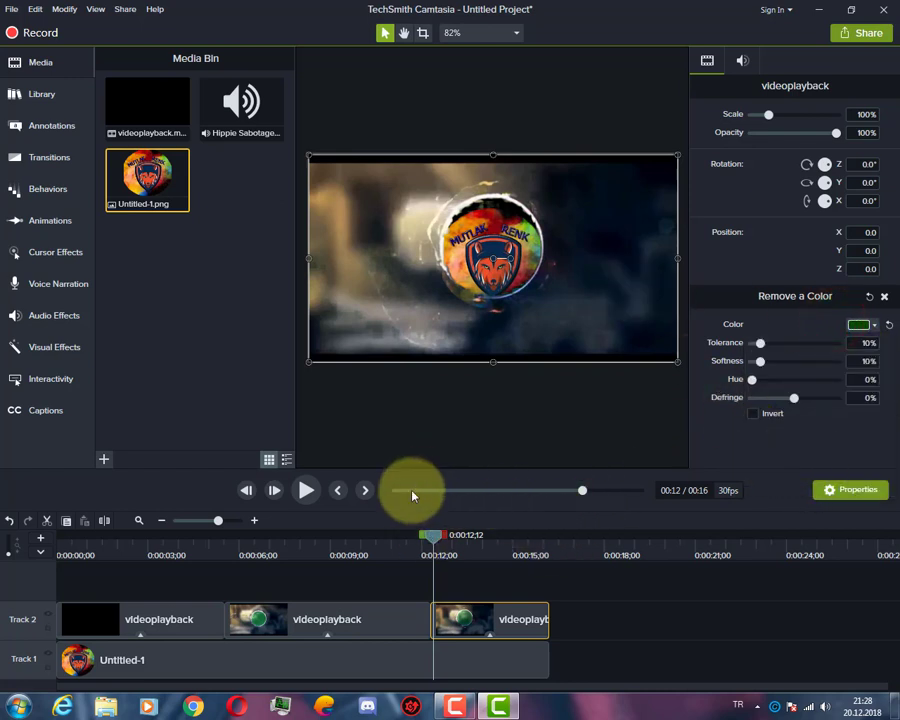
click(306, 490)
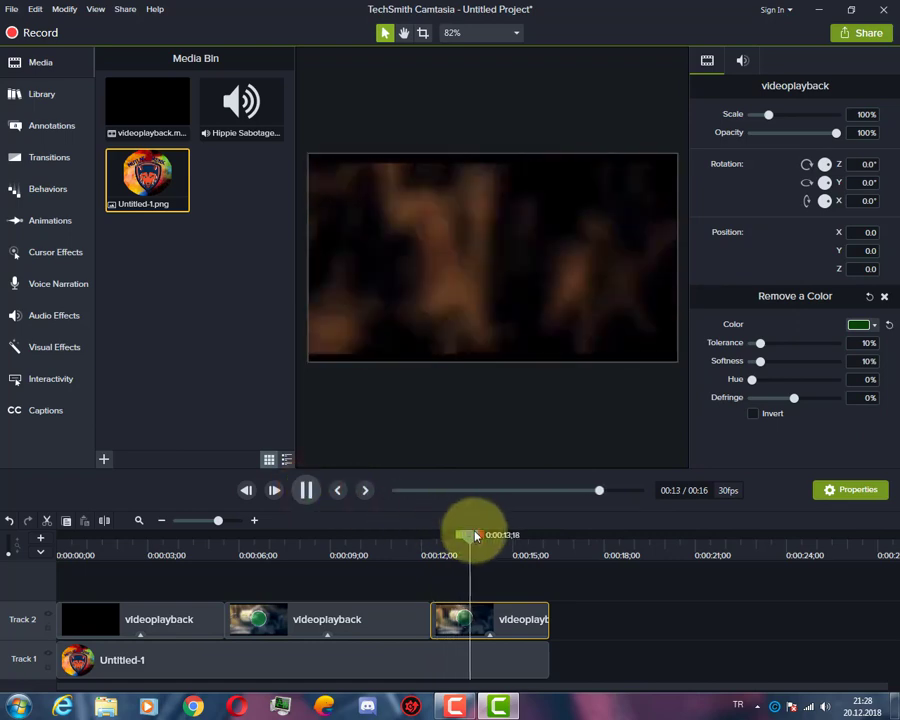
drag(473, 534, 369, 522)
click(306, 492)
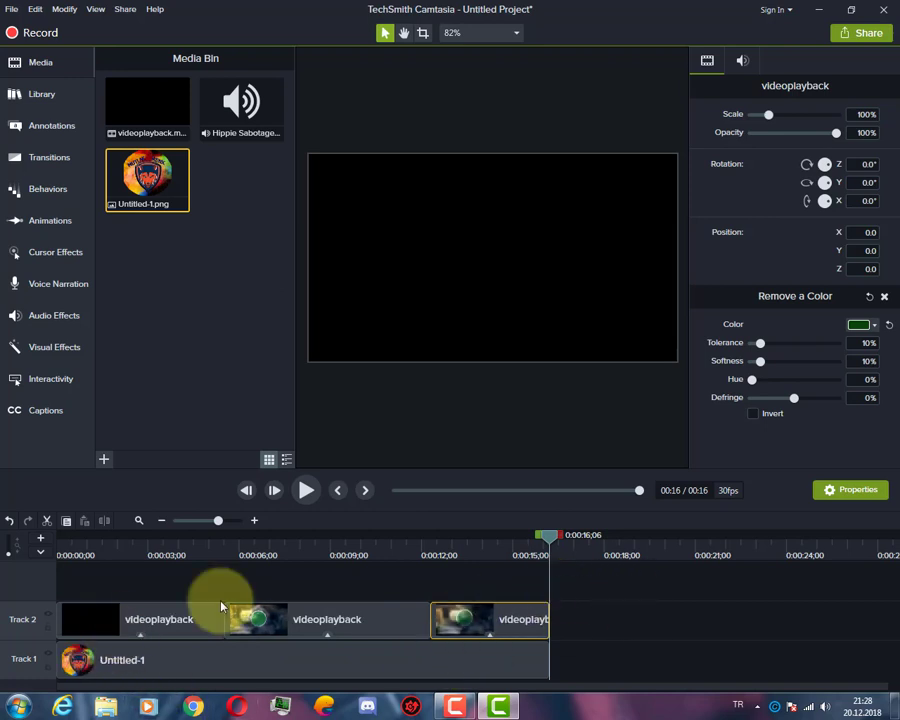
drag(546, 540, 60, 540)
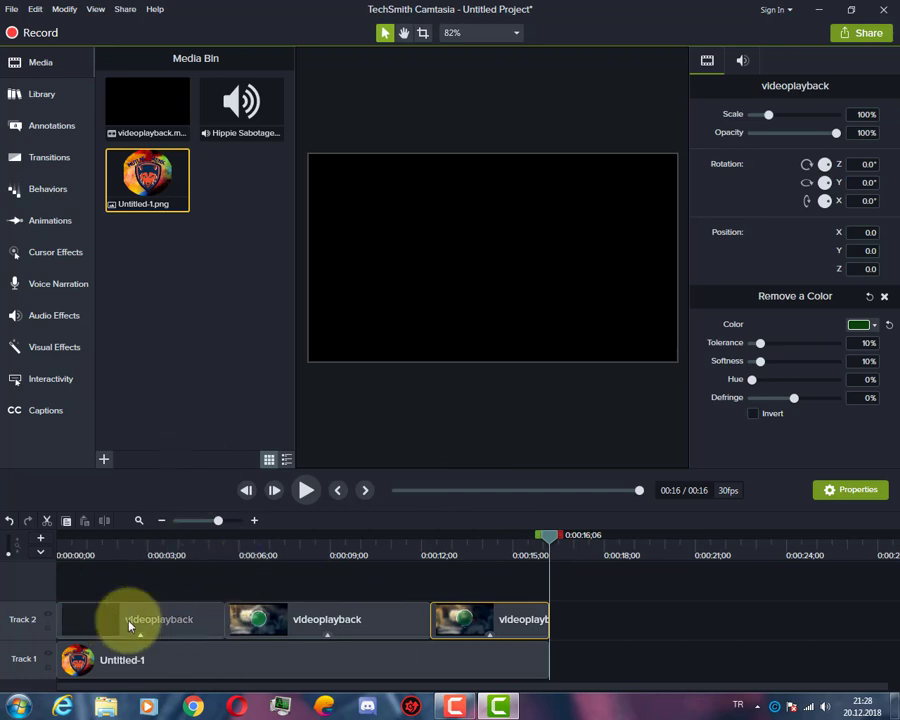
Move the three burning-circle clips onto a new top track and the logo image up to Track 2.
drag(130, 626, 160, 586)
drag(286, 620, 293, 598)
drag(466, 620, 468, 592)
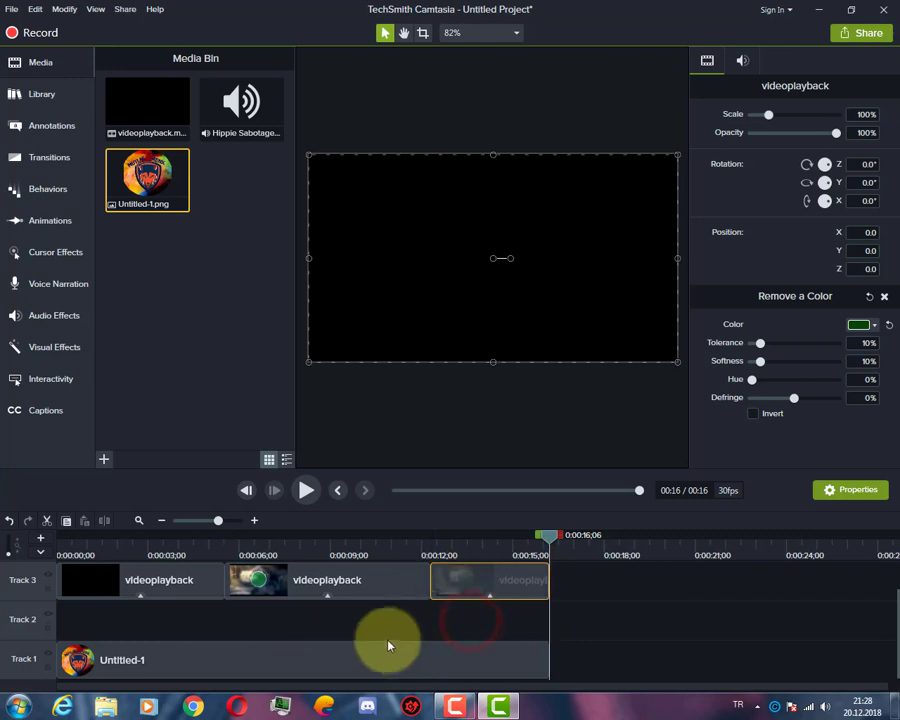
drag(389, 645, 366, 618)
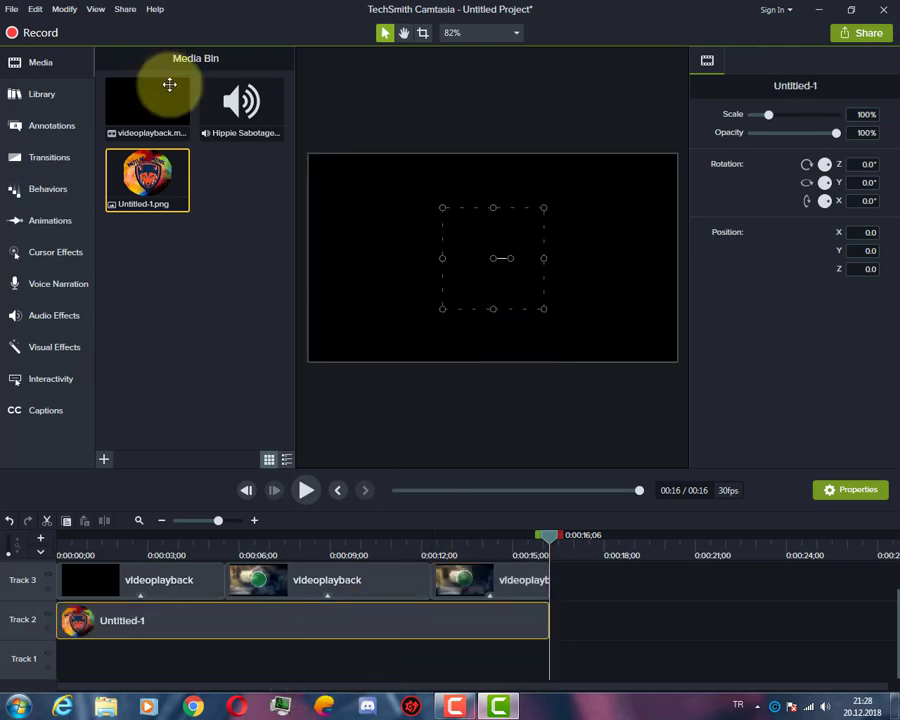
Place the Hippie Sabotage – Devil Eyes music on Track 1 and lock that track.
drag(240, 105, 180, 662)
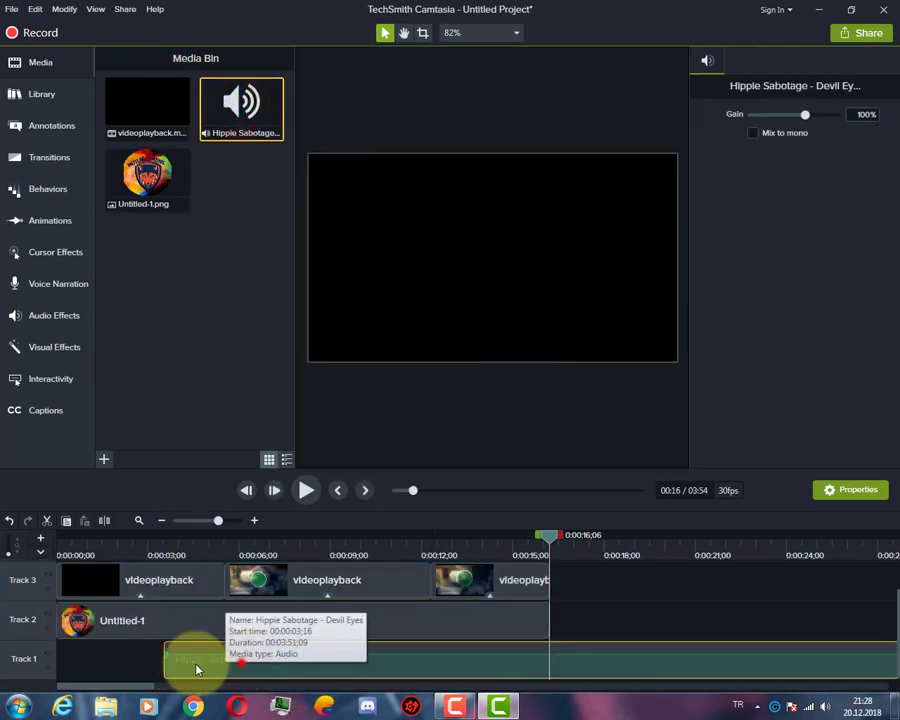
click(45, 664)
click(640, 610)
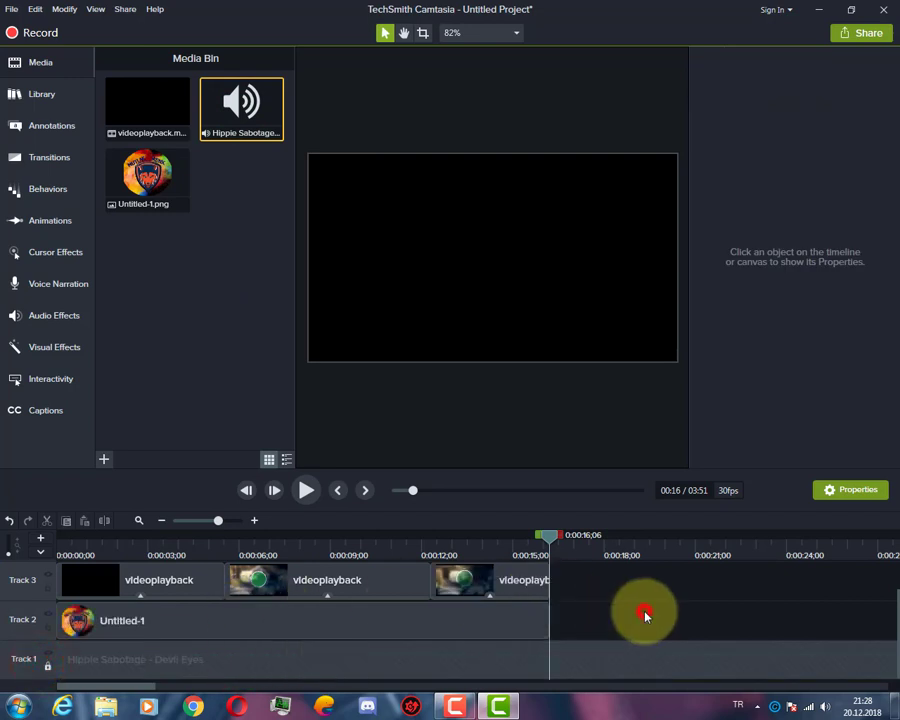
click(165, 655)
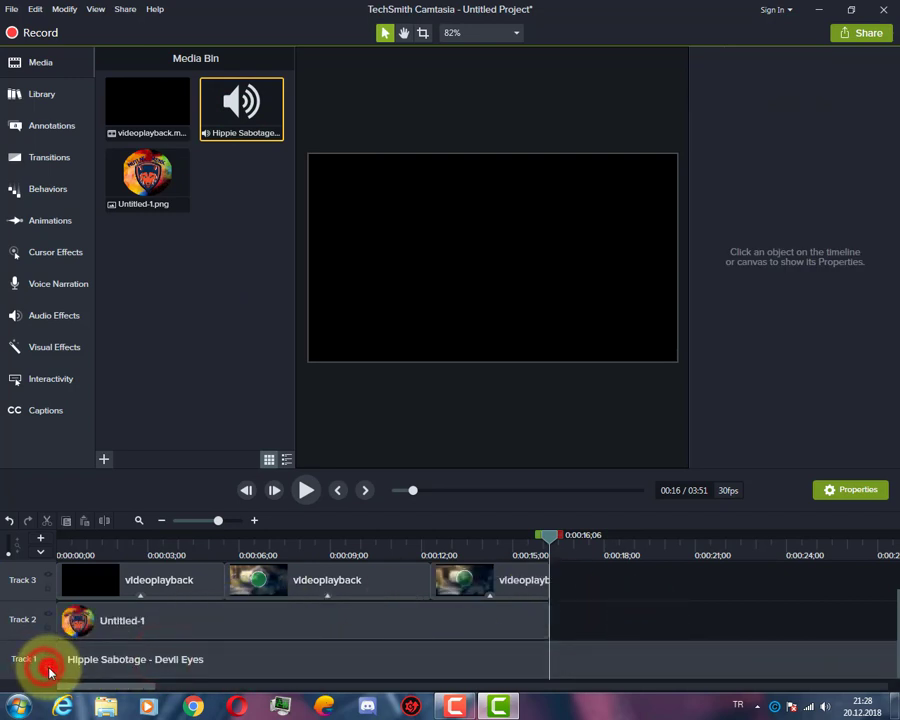
Move the three videoplayback clips up to Track 4 and the Untitled-1 logo to Track 3.
click(176, 658)
scroll(300, 665, up, 1)
scroll(385, 670, down, 1)
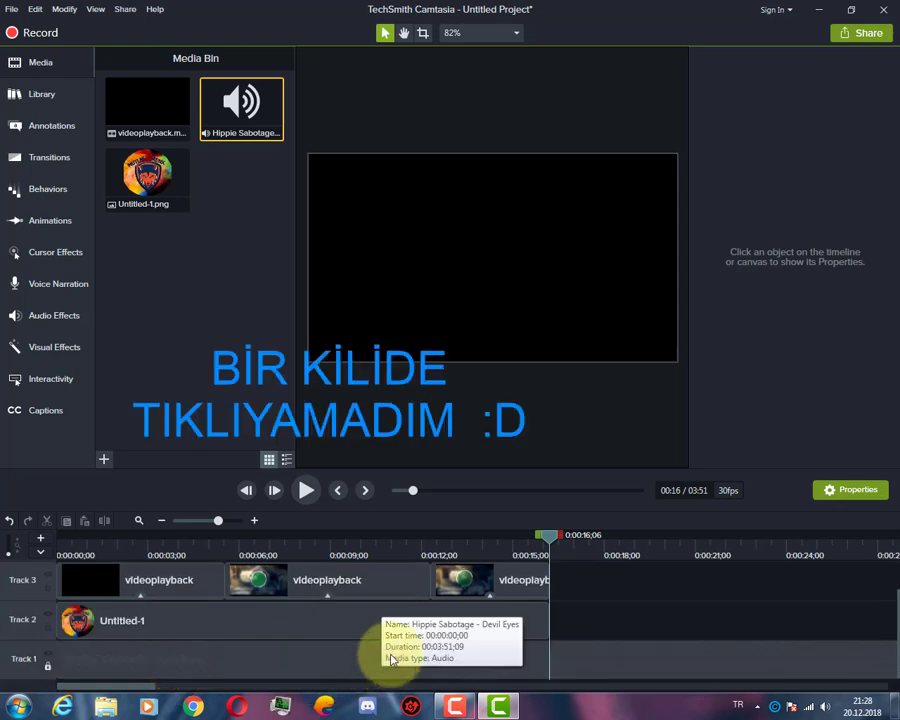
click(162, 571)
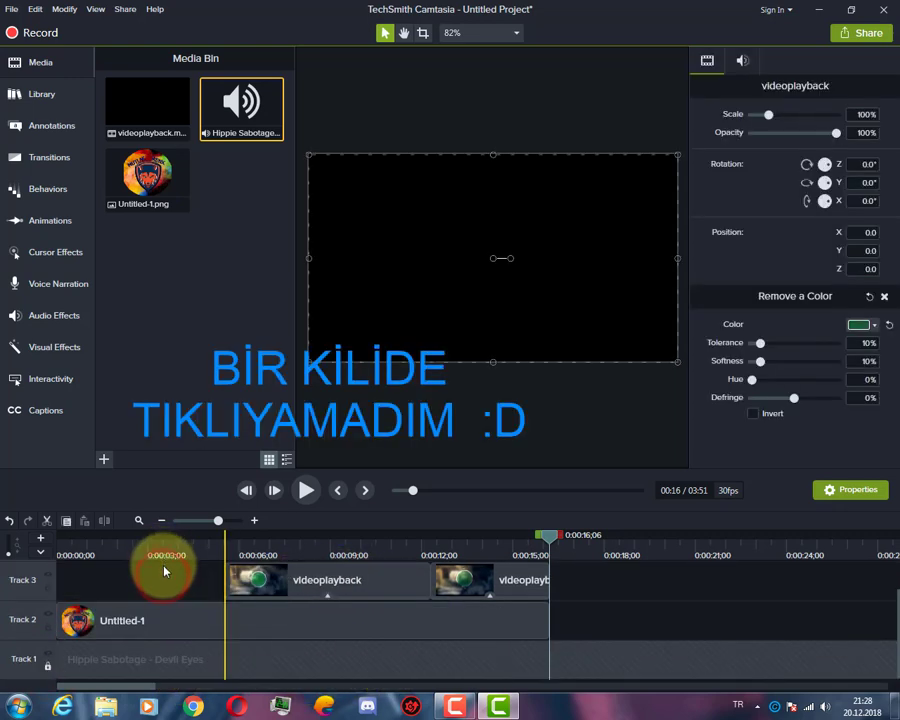
drag(165, 563, 175, 545)
drag(280, 612, 285, 588)
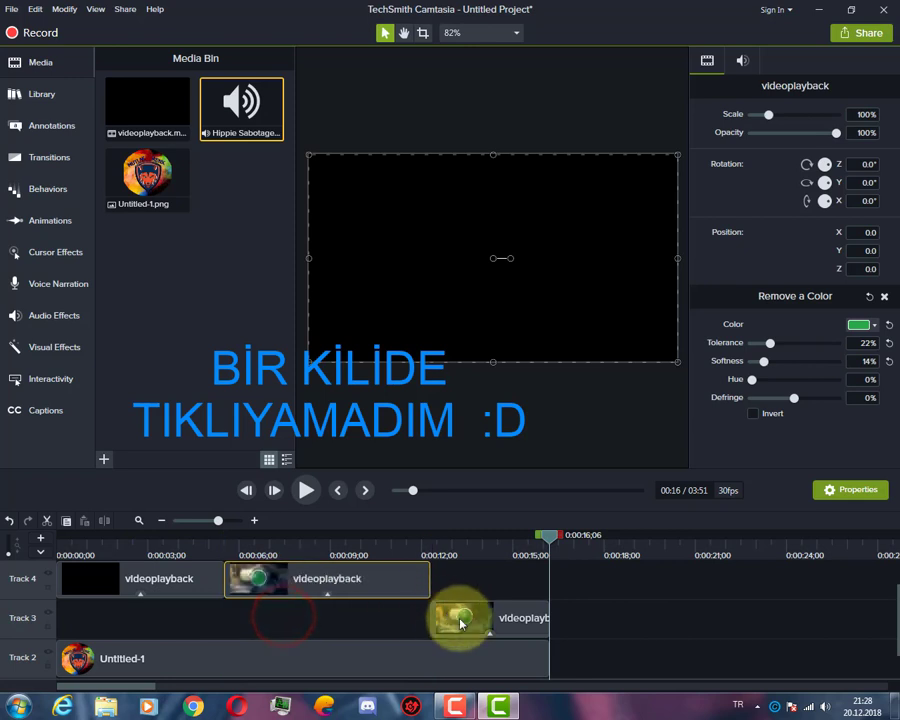
drag(456, 616, 460, 582)
drag(390, 655, 397, 626)
Delete the Untitled-1 logo clip from the timeline.
scroll(372, 632, down, 1)
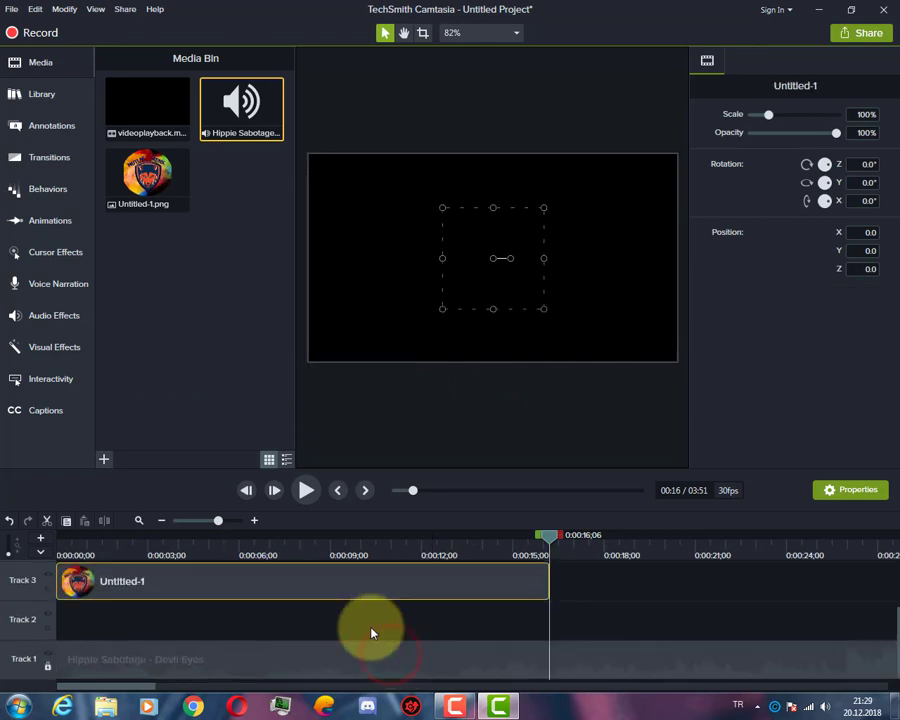
click(250, 655)
key(Delete)
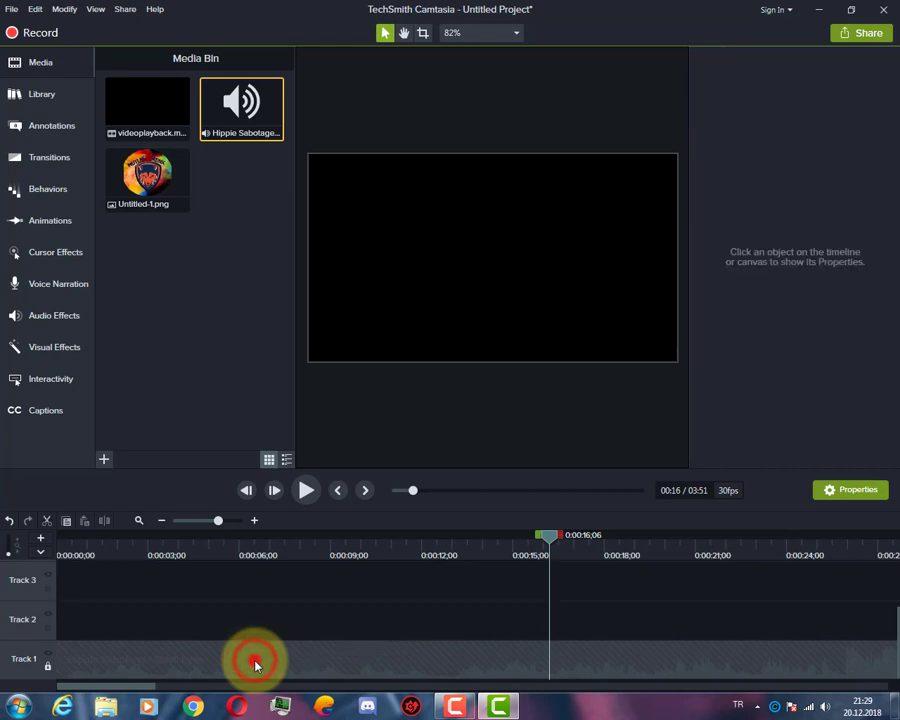
scroll(253, 638, up, 2)
scroll(253, 638, down, 2)
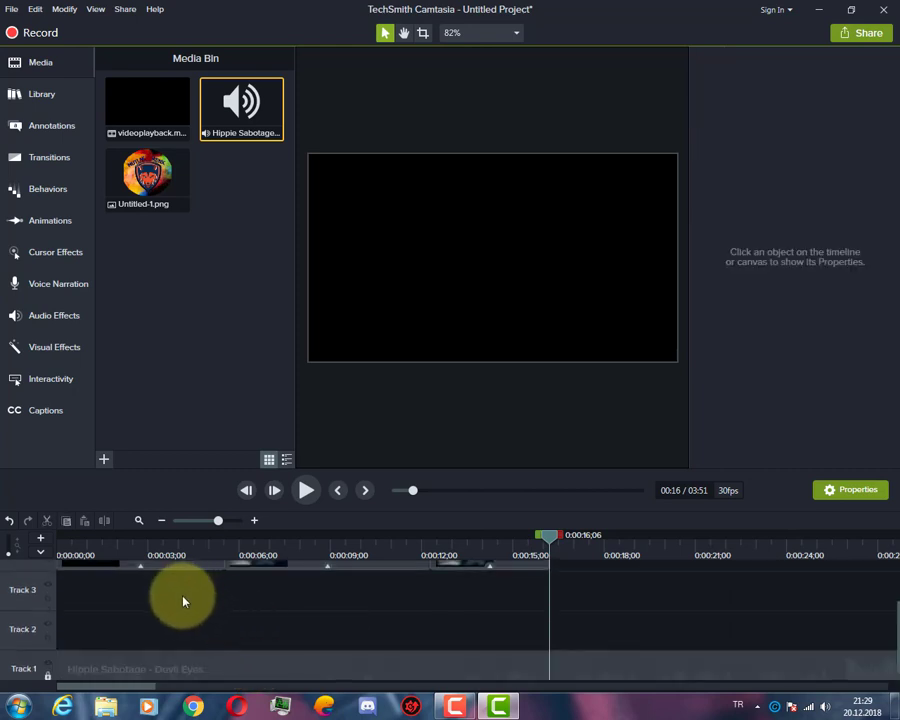
scroll(176, 663, down, 1)
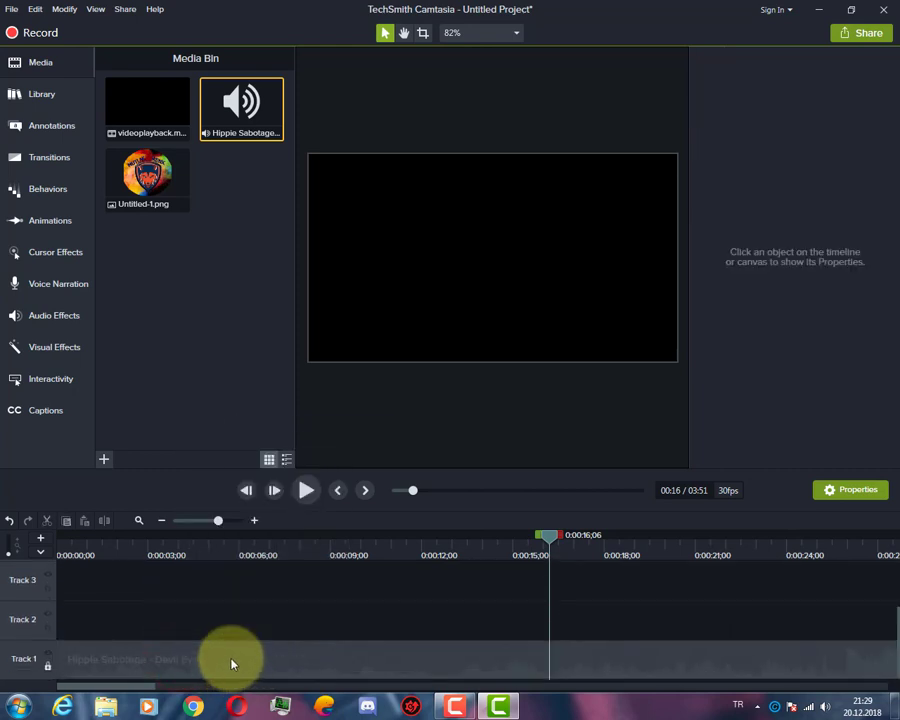
Unlock the Track 1 music track so the Devil Eyes clip is editable again.
right_click(181, 663)
right_click(104, 658)
click(92, 652)
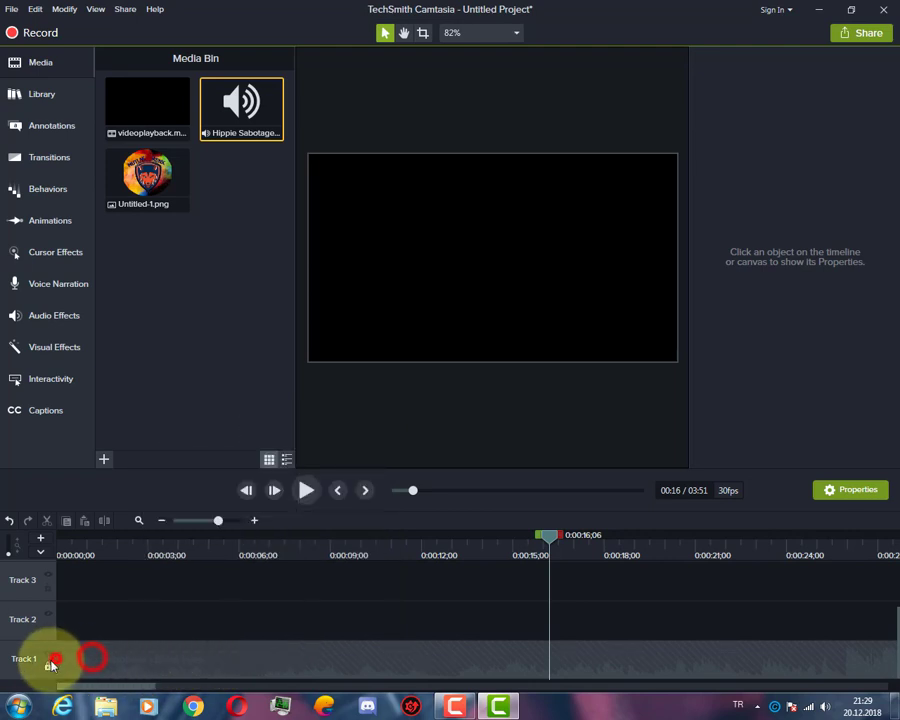
click(50, 658)
click(49, 657)
click(48, 654)
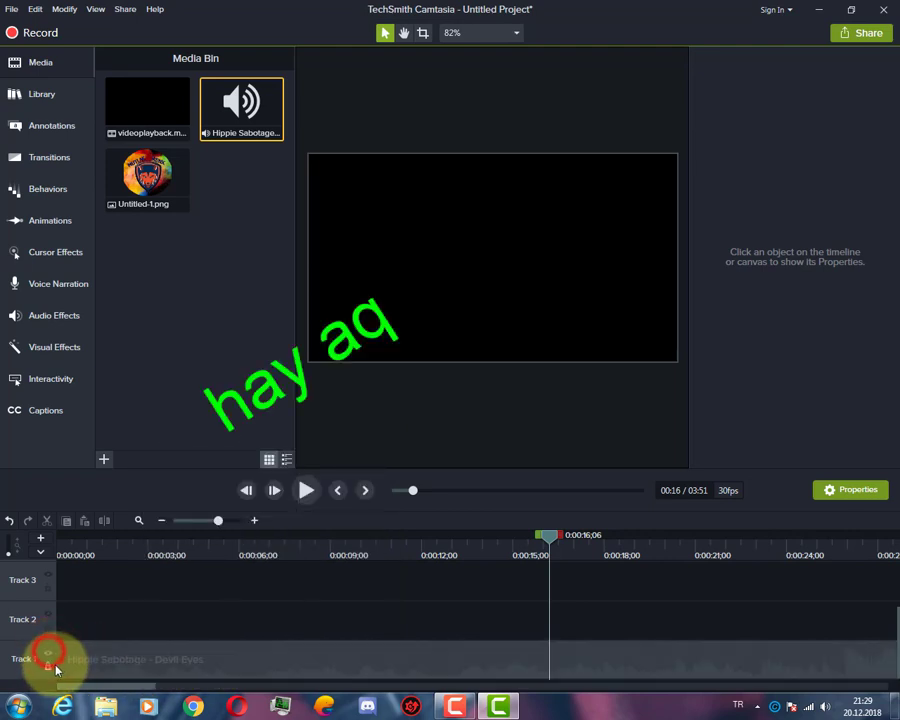
click(49, 664)
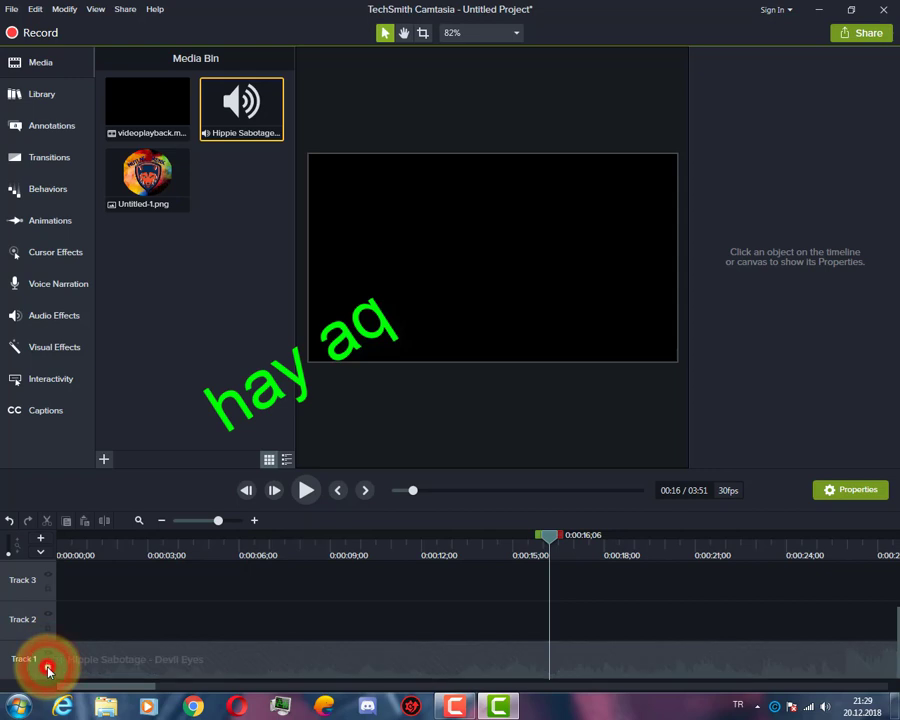
click(48, 665)
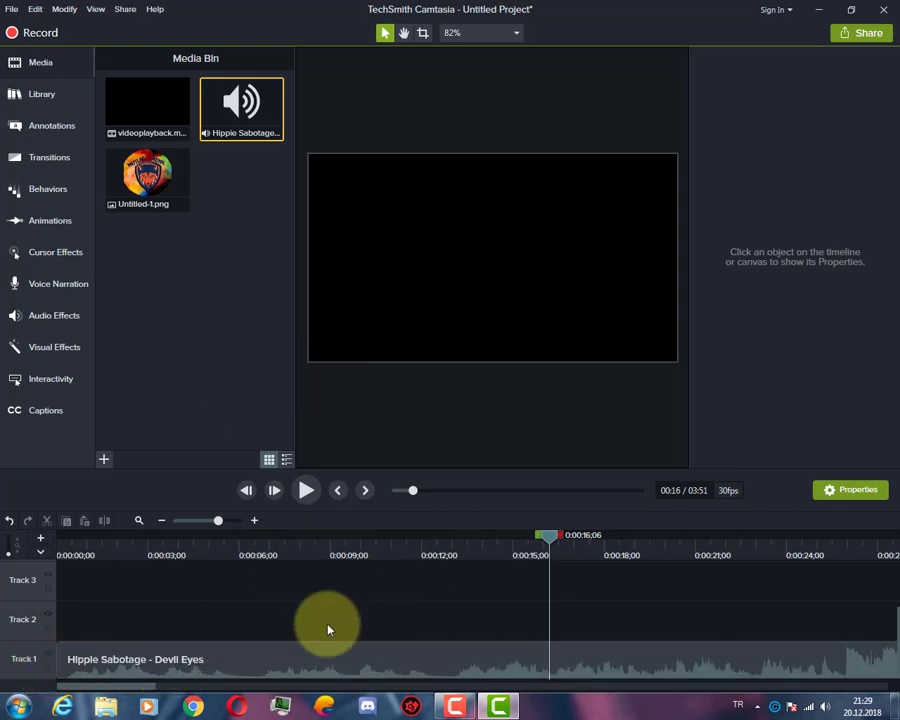
Bring all three videoplayback clips back down together onto Track 3.
scroll(300, 615, up, 1)
scroll(262, 604, down, 1)
scroll(200, 610, up, 1)
drag(161, 585, 150, 625)
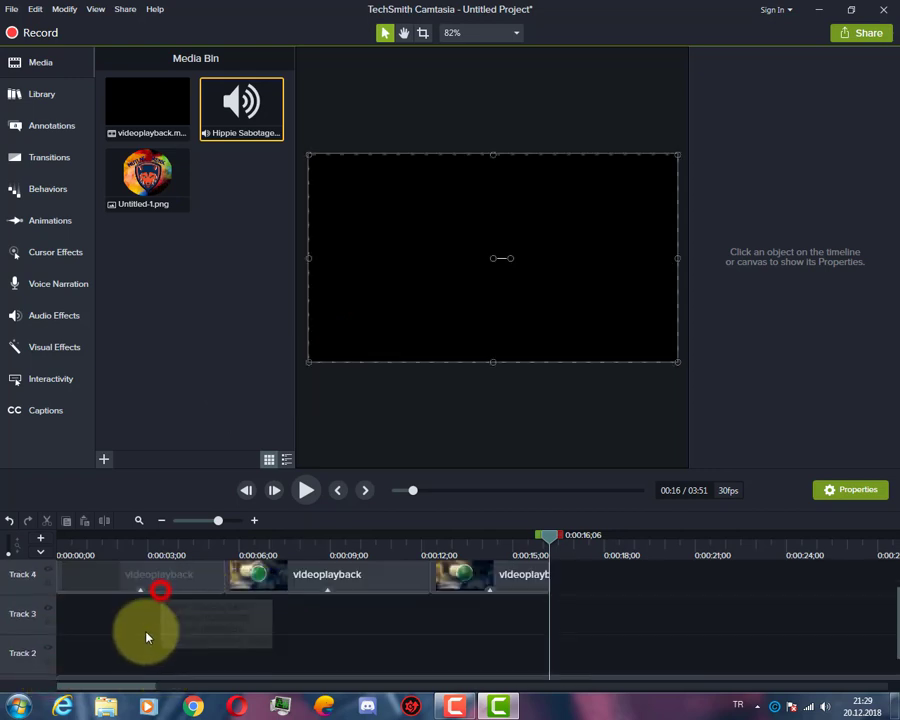
drag(305, 578, 300, 653)
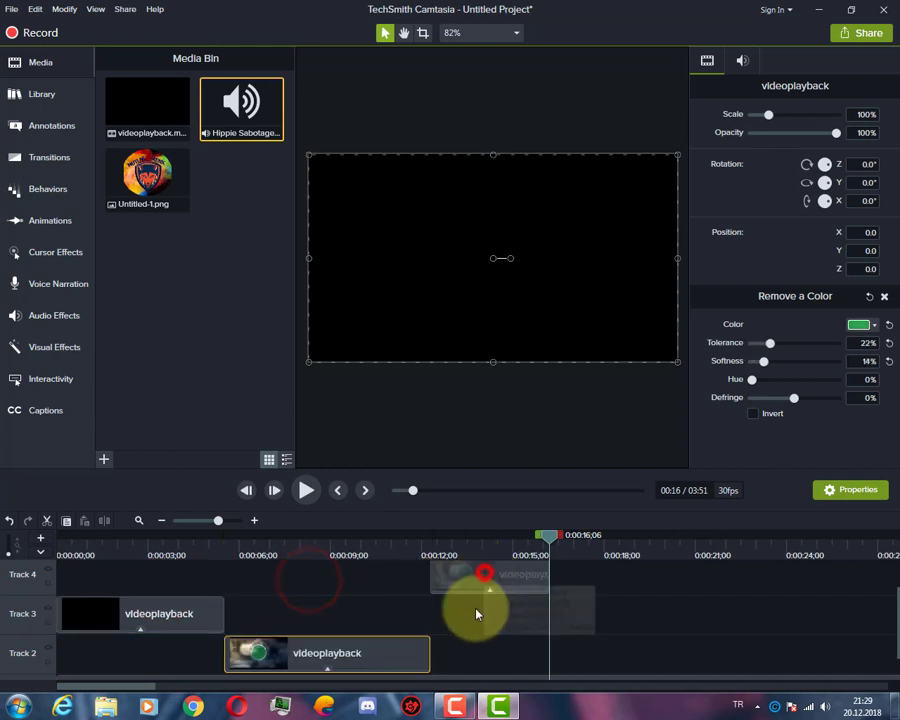
drag(478, 574, 478, 612)
drag(378, 645, 264, 607)
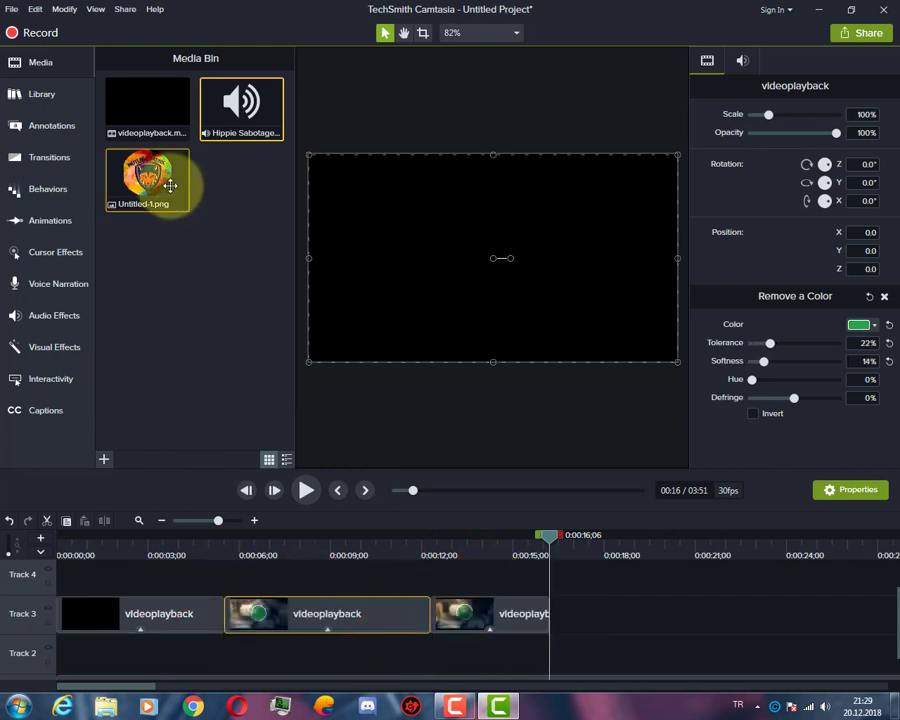
Put Untitled-1.png on Track 2 and stretch it to end at the 16-second mark.
mouse_move(147, 178)
mouse_down()
mouse_move(147, 655)
mouse_move(108, 656)
mouse_up()
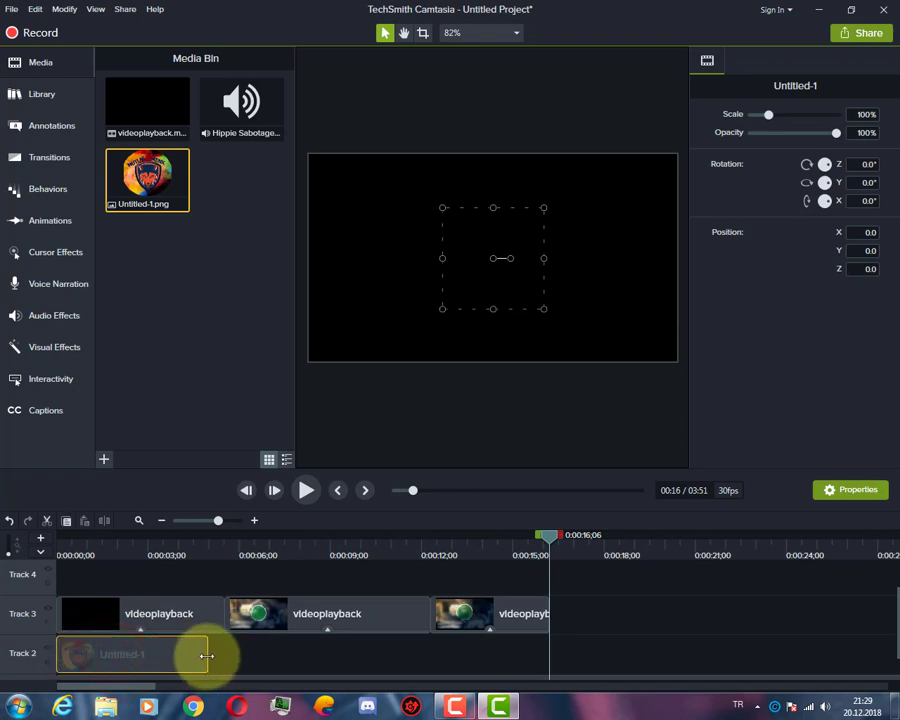
drag(207, 656, 546, 655)
scroll(623, 594, down, 1)
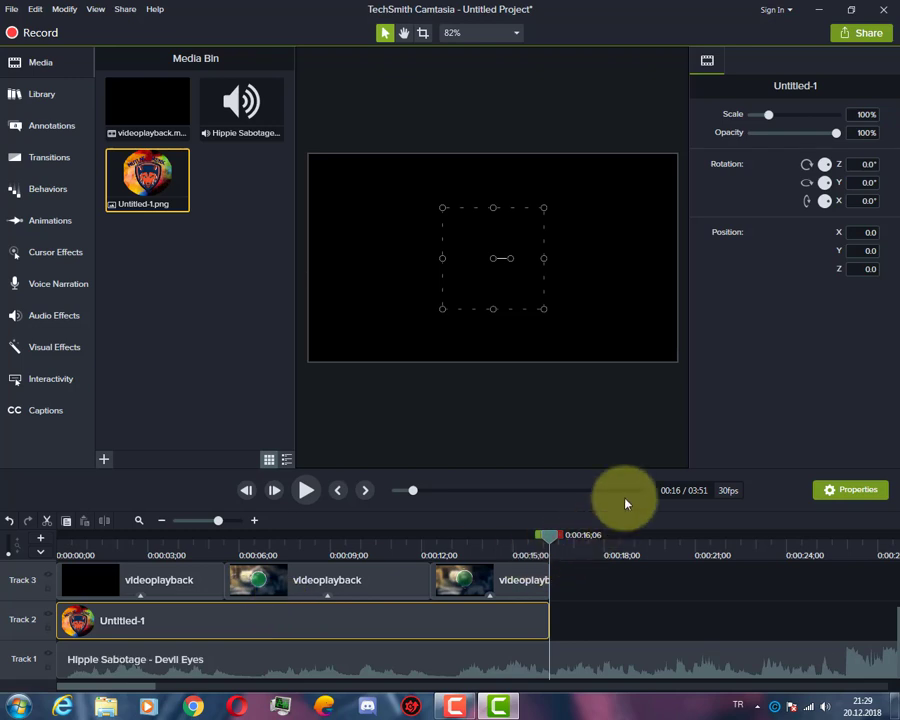
Preview the intro, zoom the timeline out, and trim the opening off the music clip.
click(307, 491)
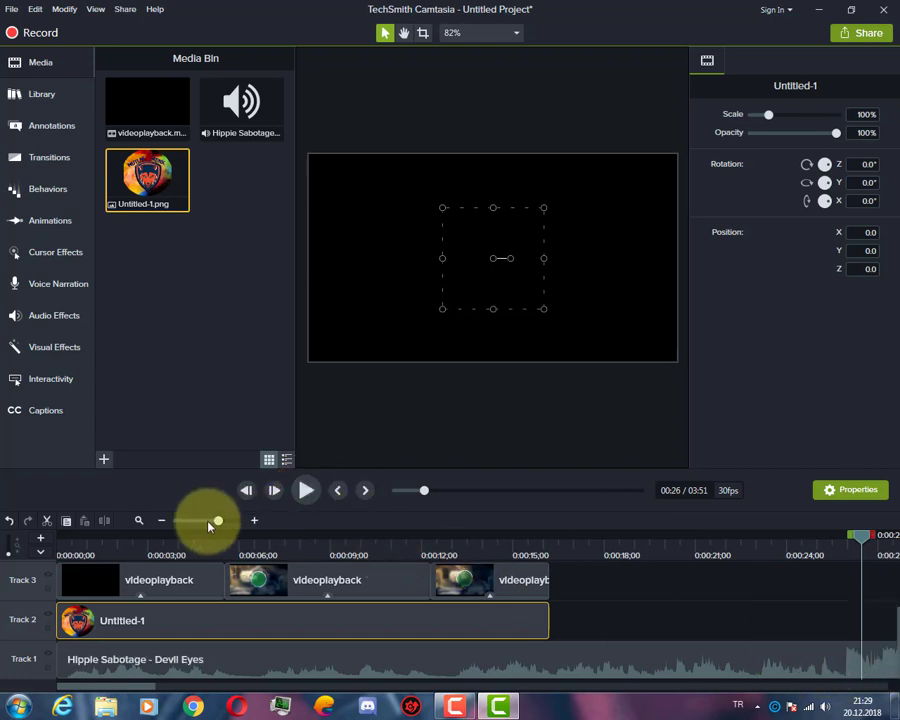
drag(217, 521, 214, 521)
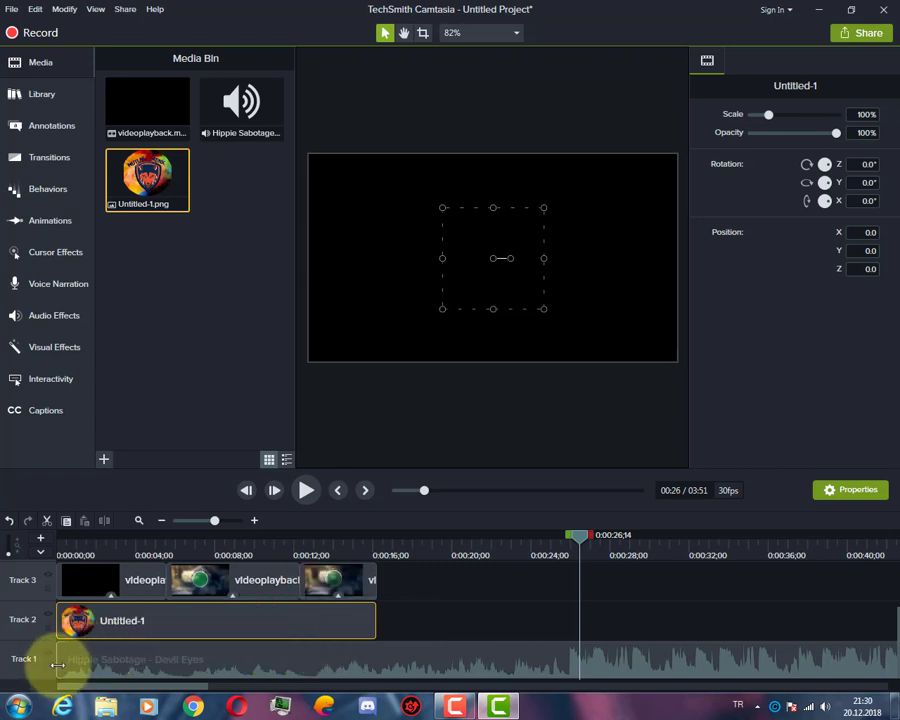
mouse_move(58, 668)
mouse_down()
mouse_move(68, 660)
mouse_move(318, 669)
mouse_up()
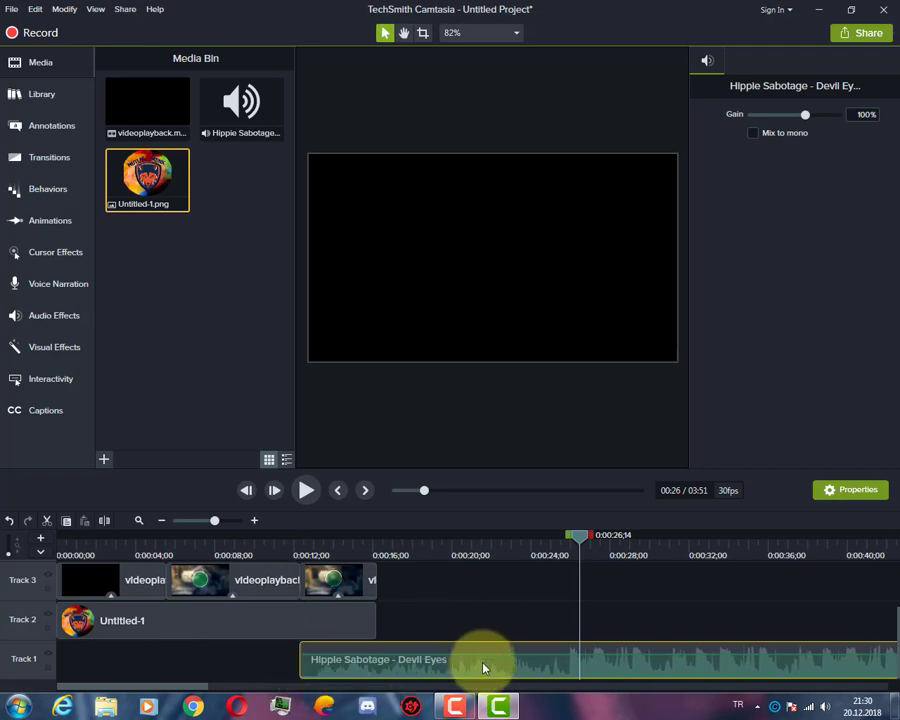
Slide the trimmed music clip to start at 0:00 and preview the intro from the beginning.
drag(478, 660, 106, 659)
click(62, 541)
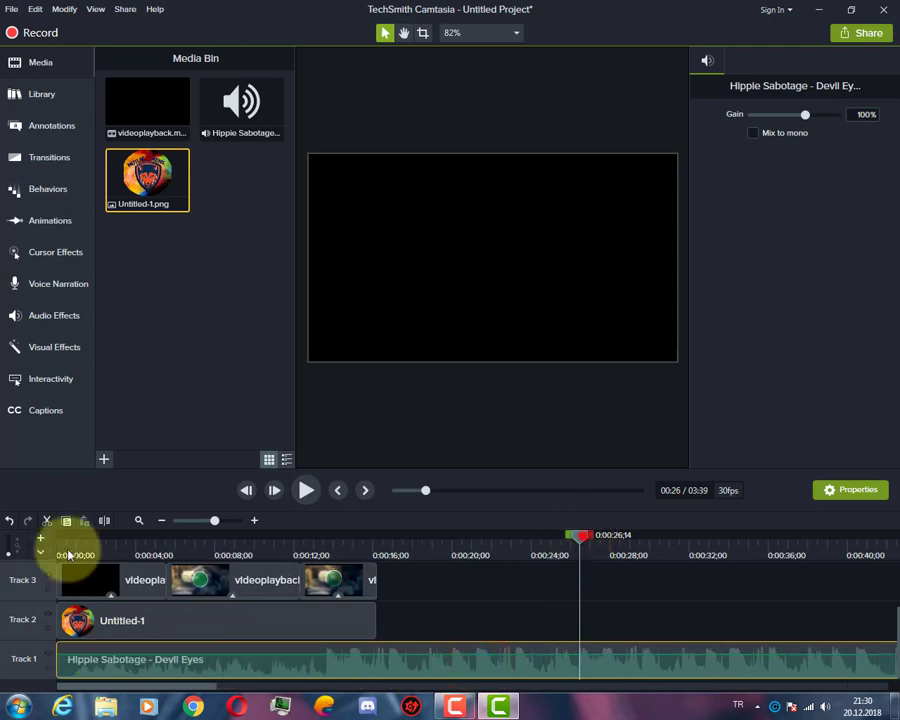
click(305, 490)
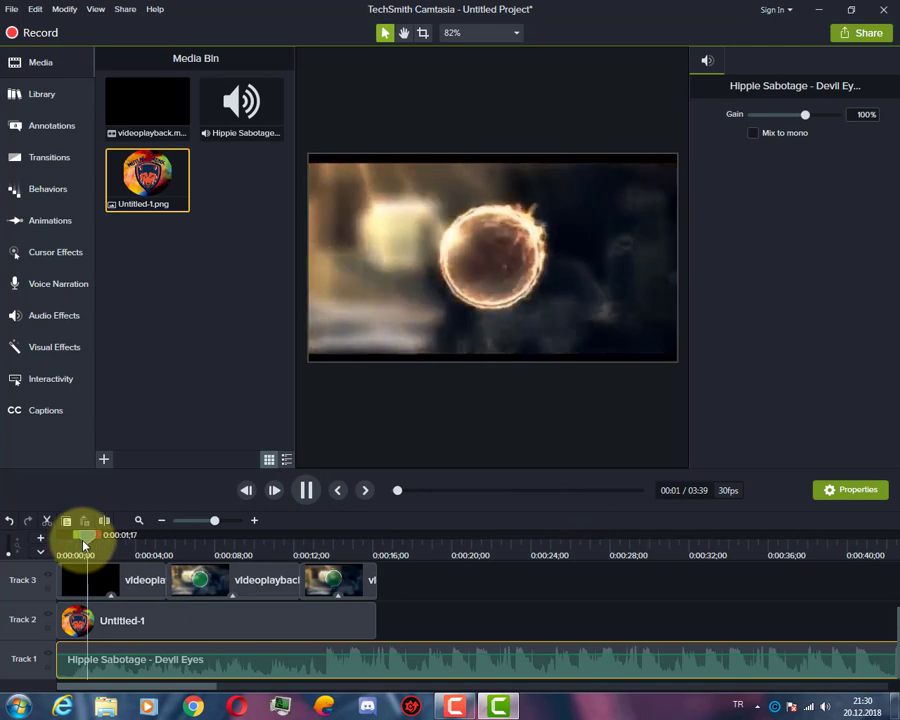
click(306, 492)
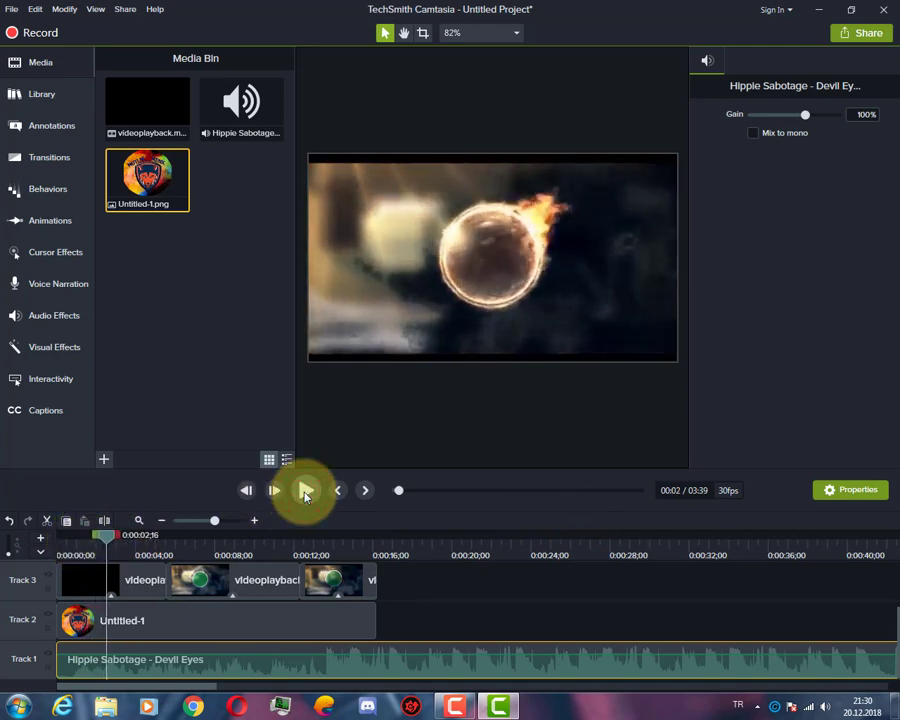
drag(107, 537, 57, 537)
click(318, 492)
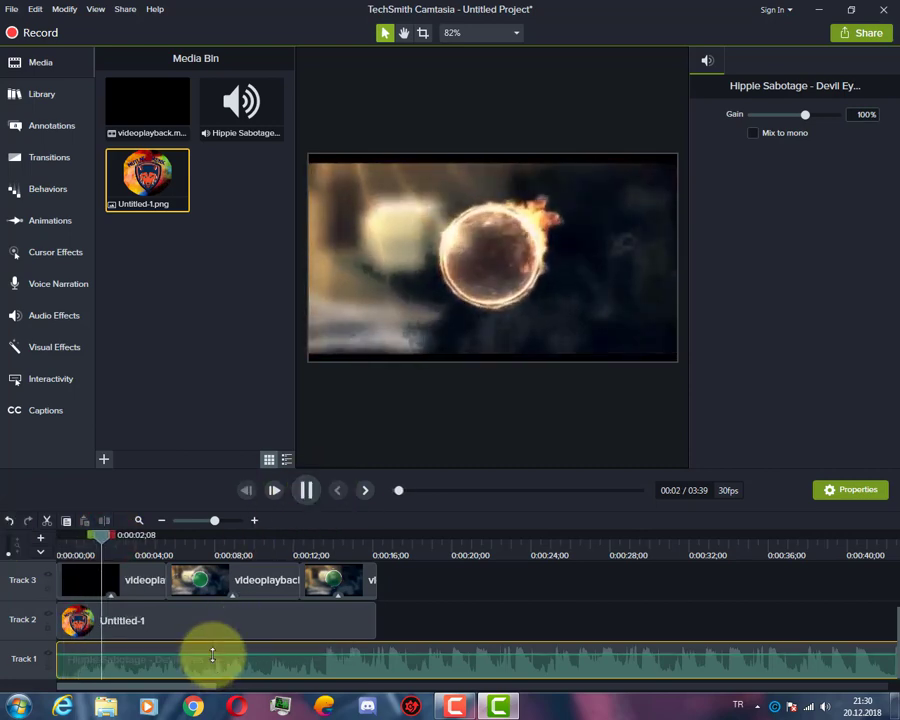
click(729, 490)
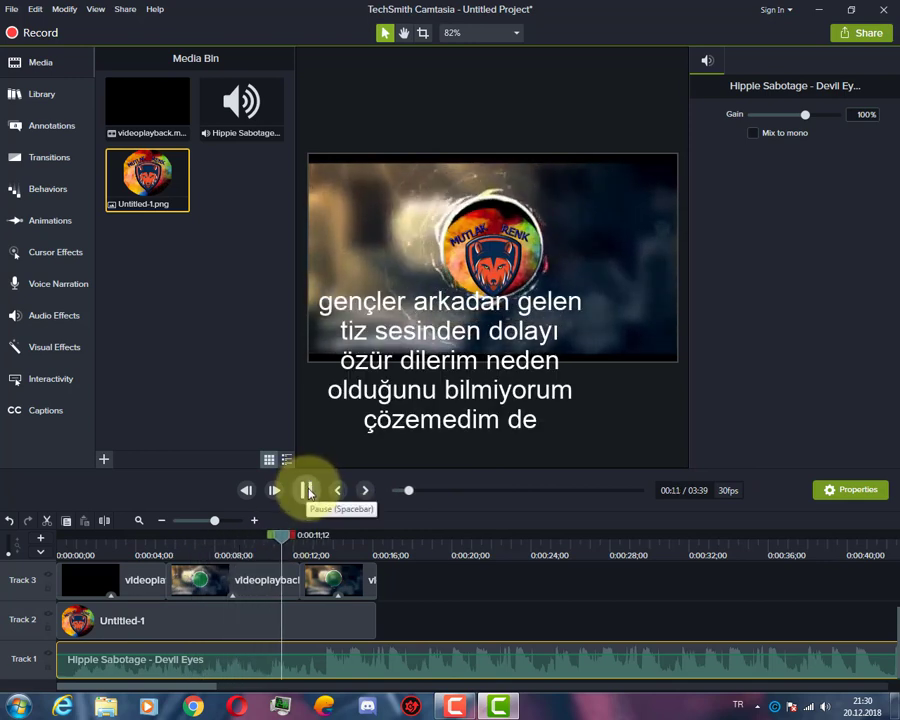
click(307, 490)
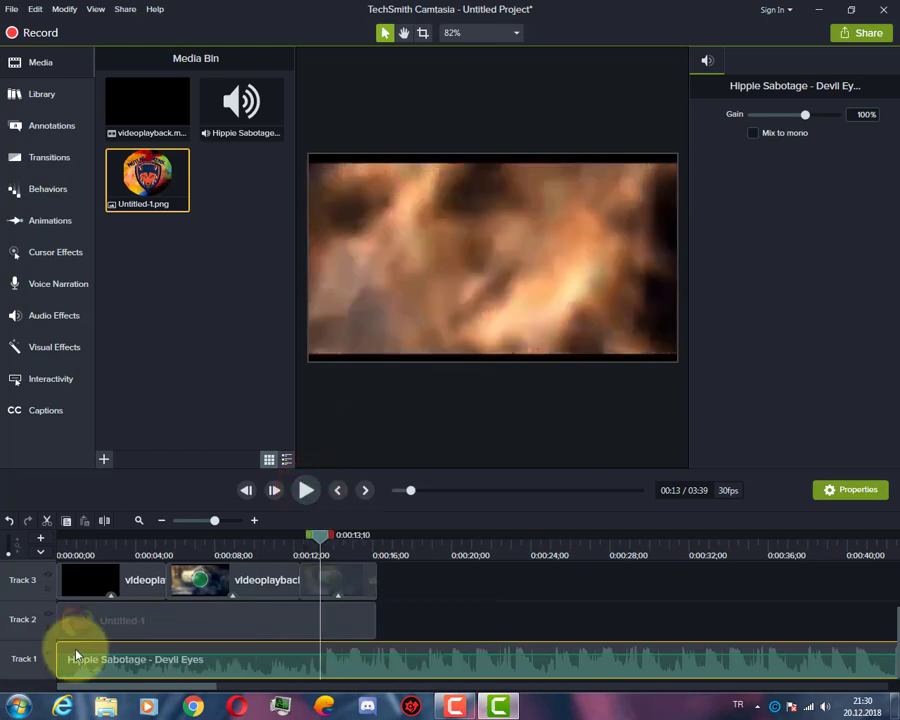
Trim the Devil Eyes clip's start and fine-tune it so it begins at 0:00.
click(336, 664)
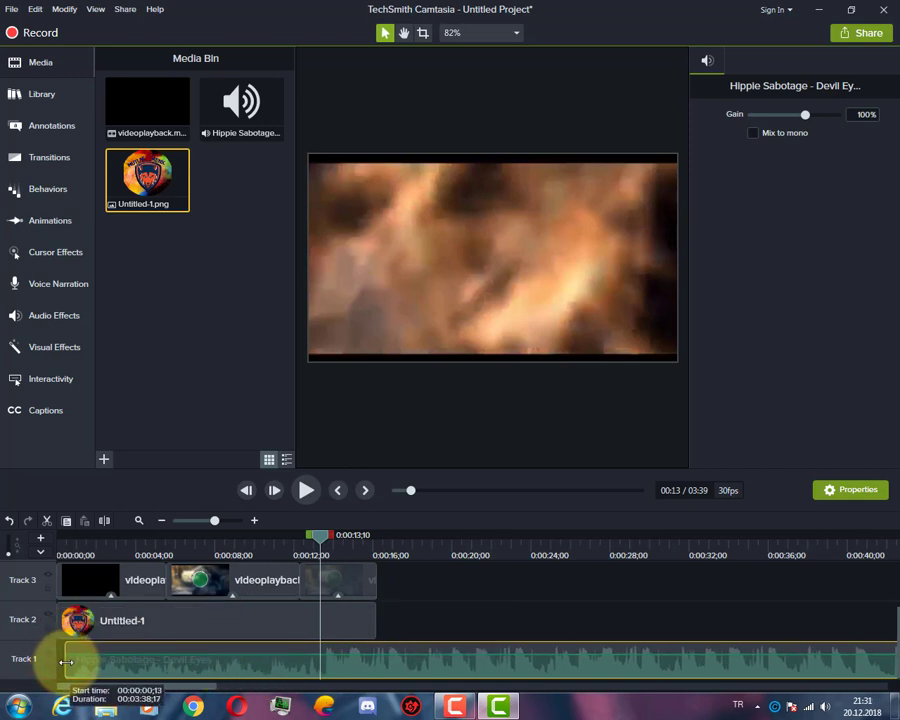
drag(90, 662, 89, 670)
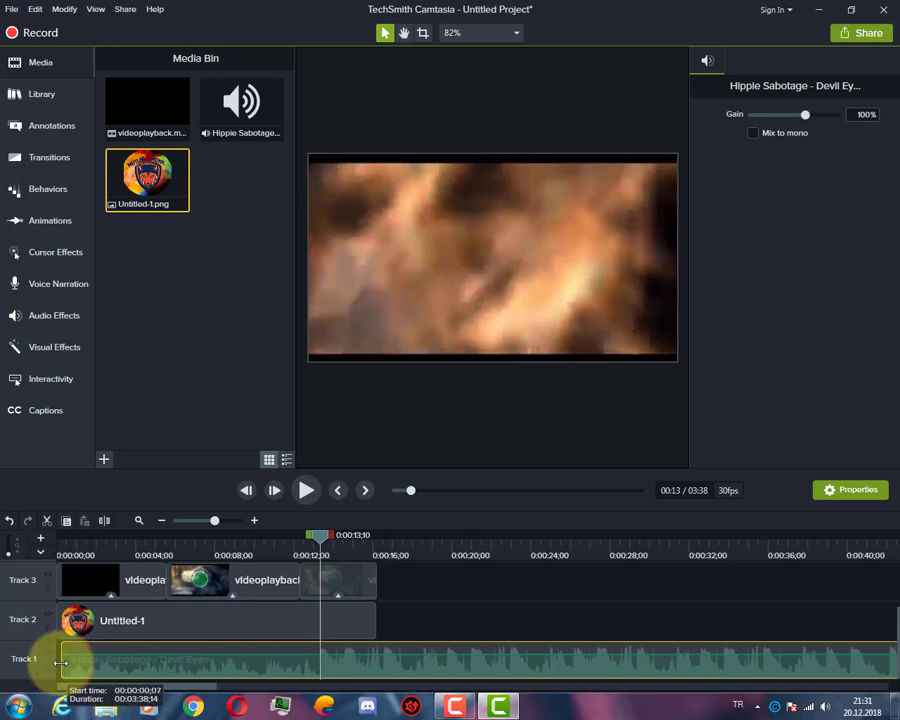
drag(73, 669, 57, 660)
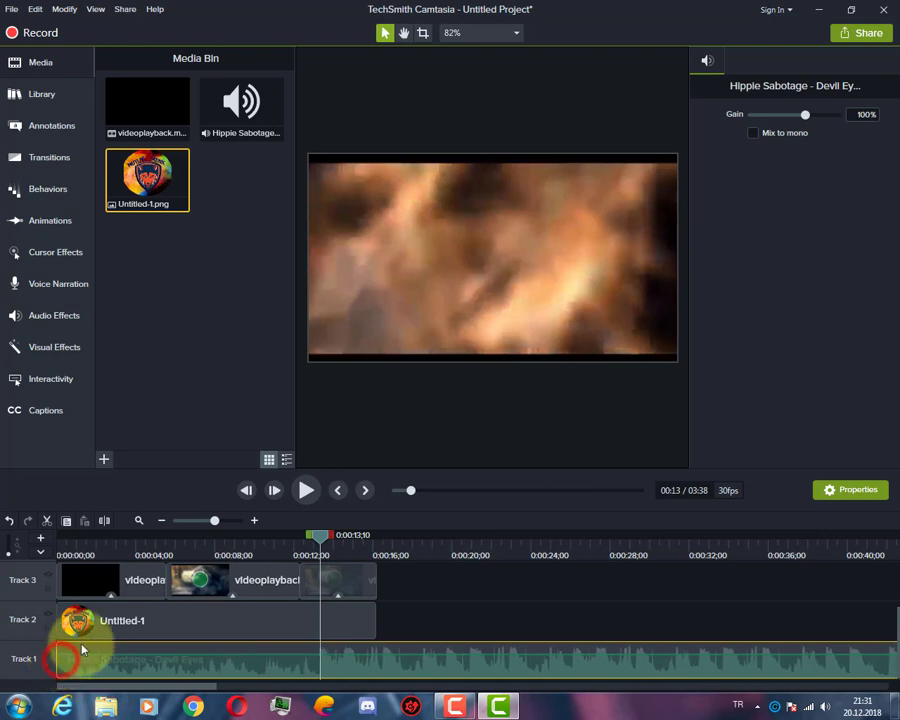
Preview the intro from about 5 seconds, stopping with the playhead near 13 seconds.
drag(320, 545, 172, 538)
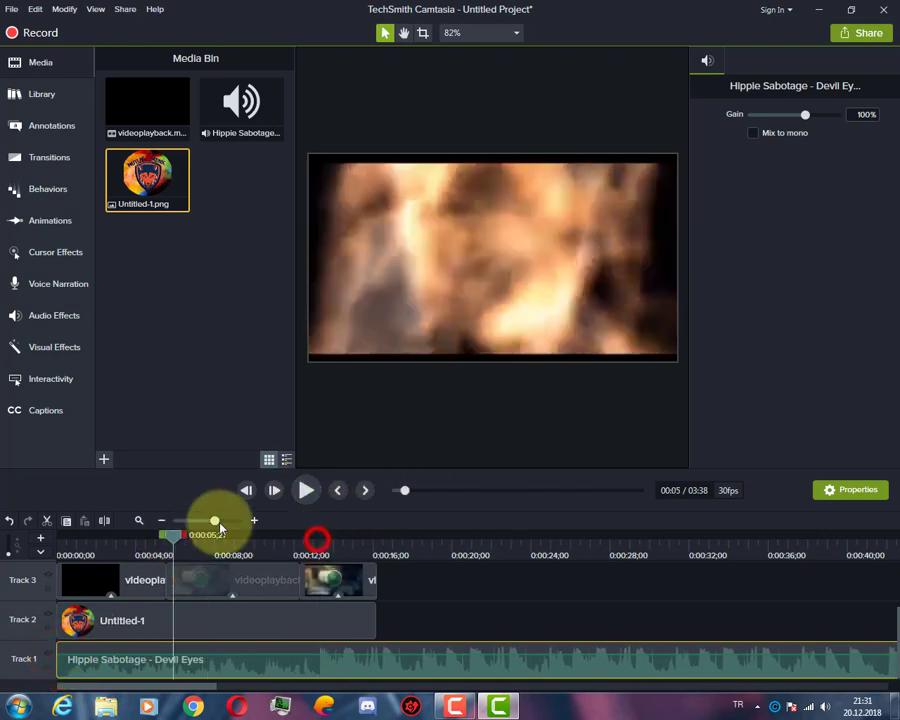
click(312, 496)
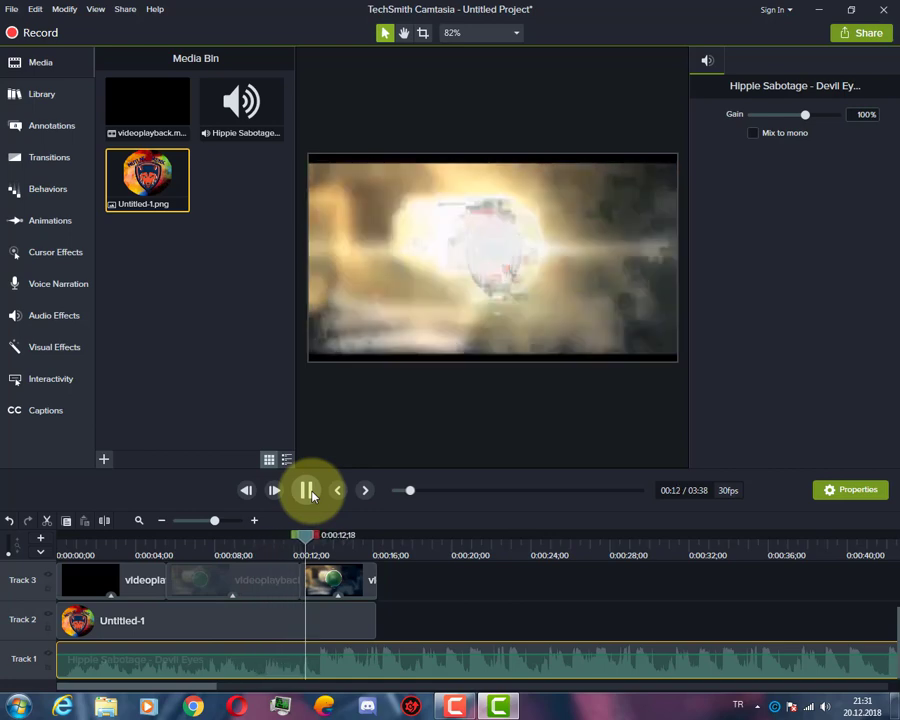
click(309, 491)
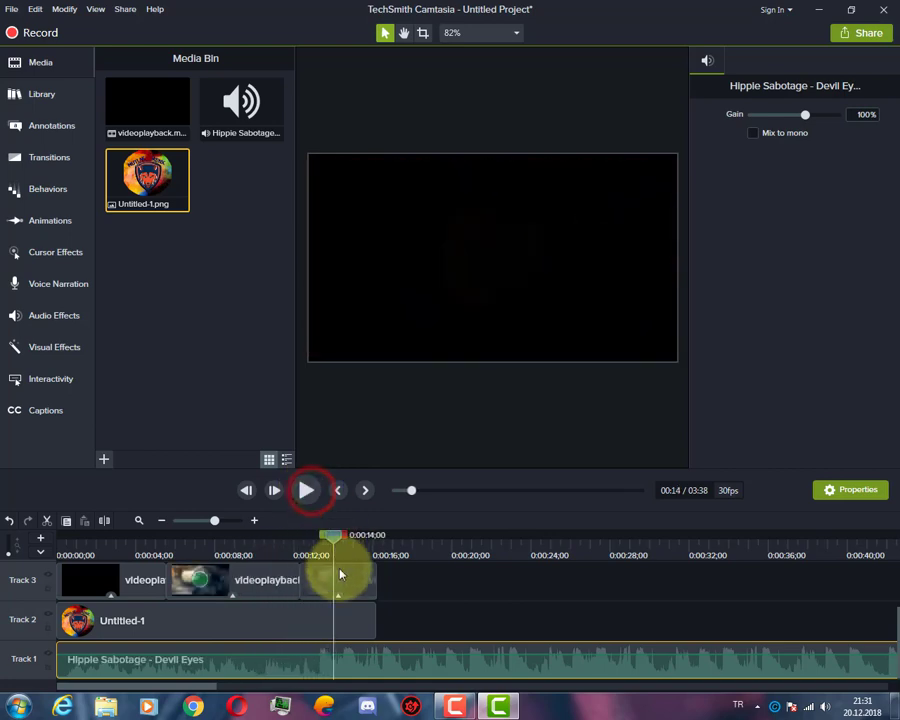
drag(333, 537, 305, 540)
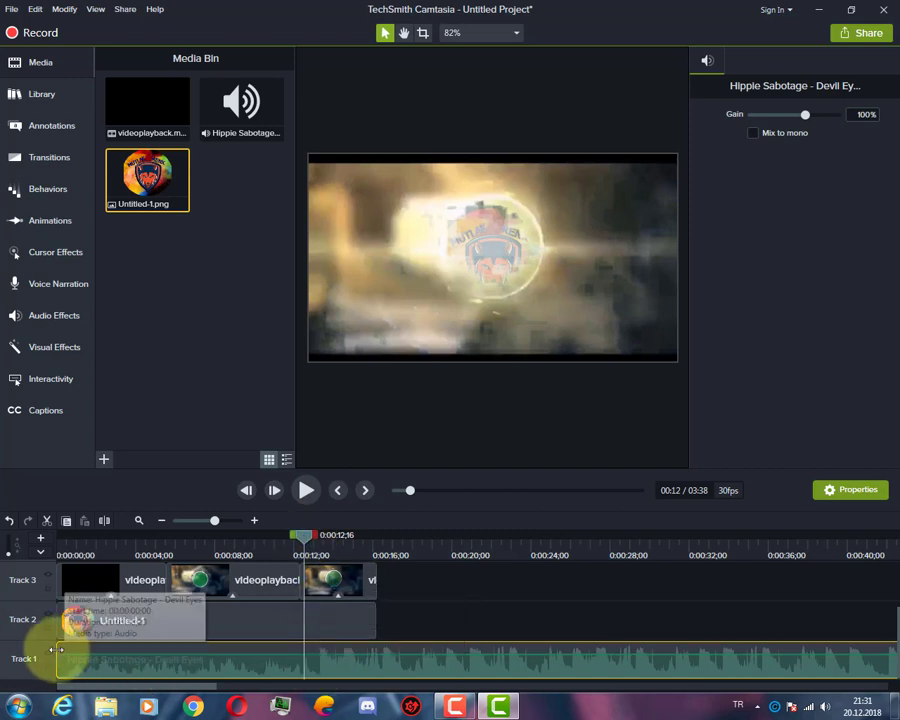
Trim a bit more off the music's start, realign it to 0:00, and replay the intro.
mouse_move(58, 658)
mouse_down()
mouse_move(172, 664)
mouse_move(73, 673)
mouse_up()
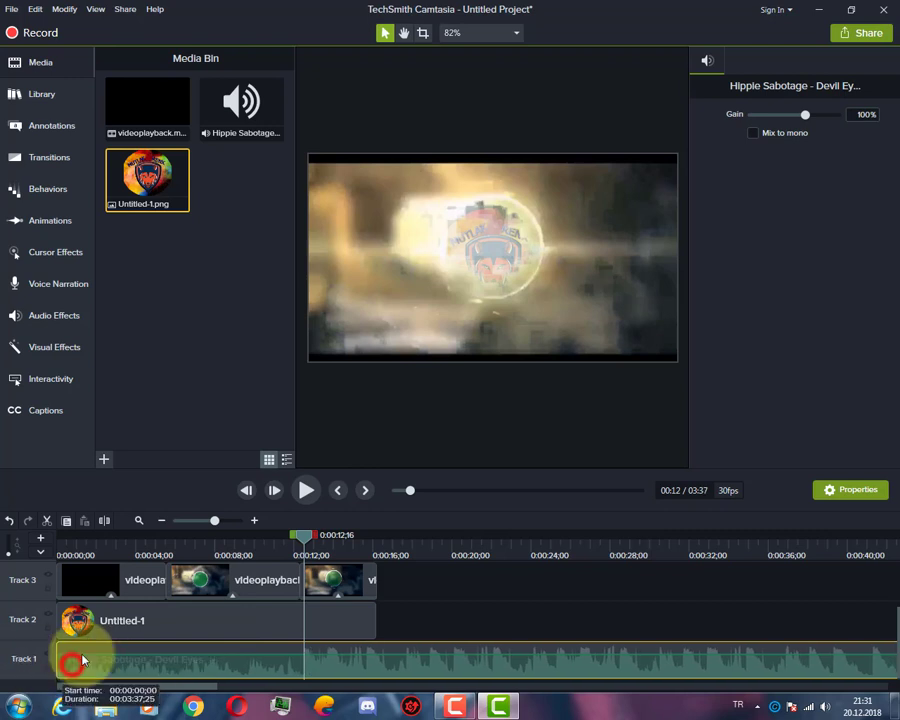
drag(73, 671, 60, 662)
drag(300, 537, 61, 537)
click(306, 484)
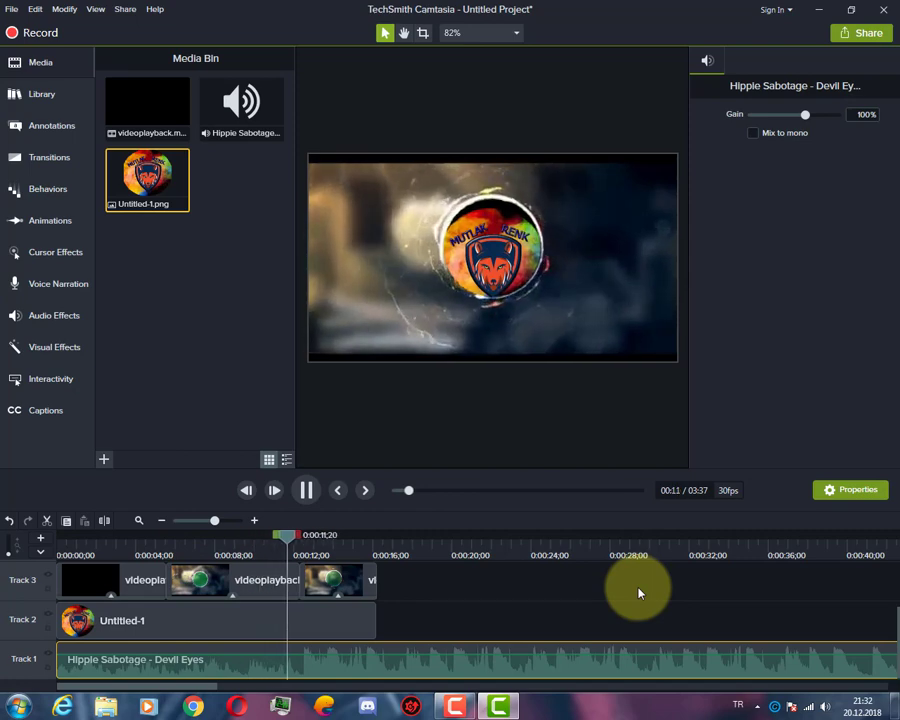
click(309, 489)
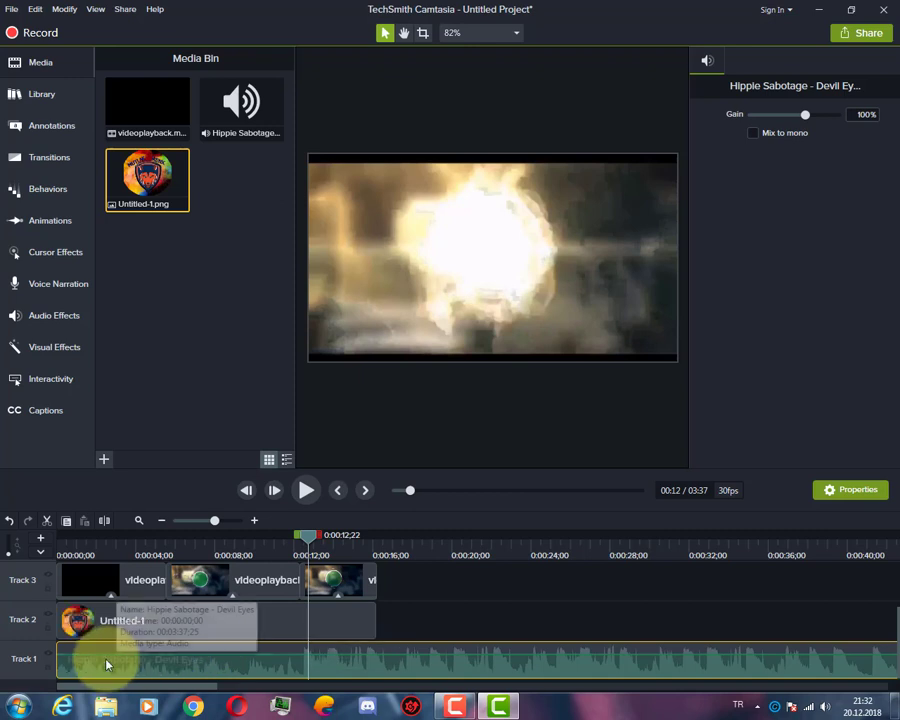
Park the playhead at the 16-second mark where the logo clip ends.
click(374, 586)
click(374, 627)
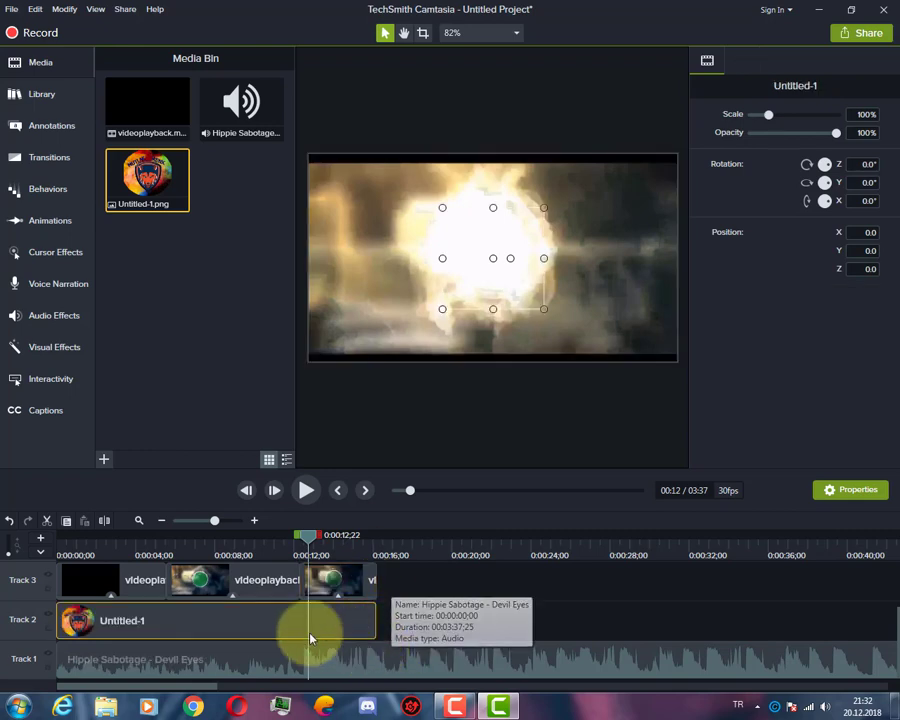
drag(310, 536, 370, 552)
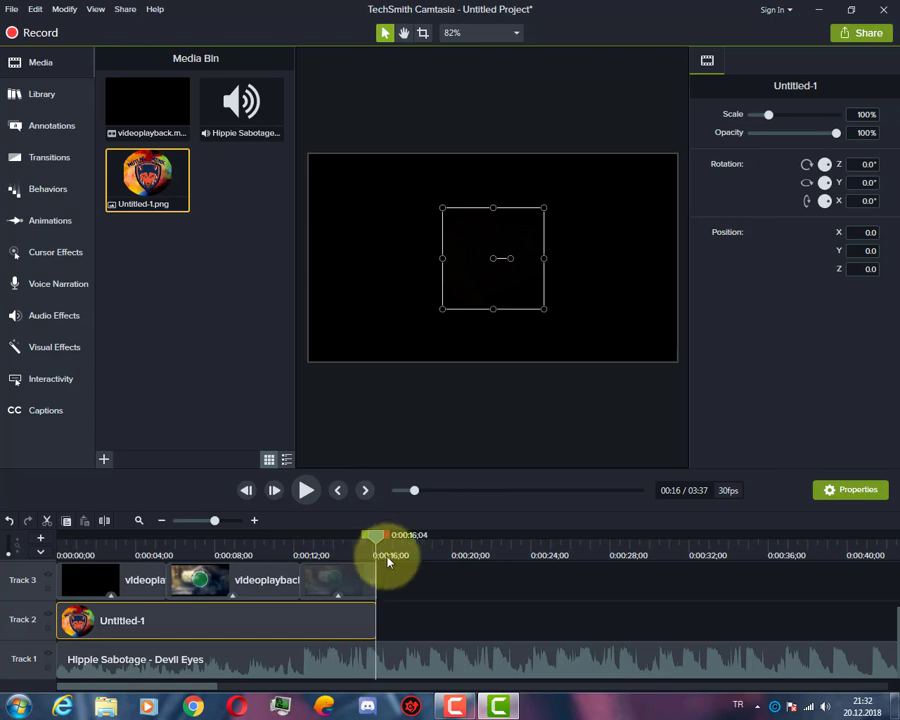
drag(388, 562, 379, 565)
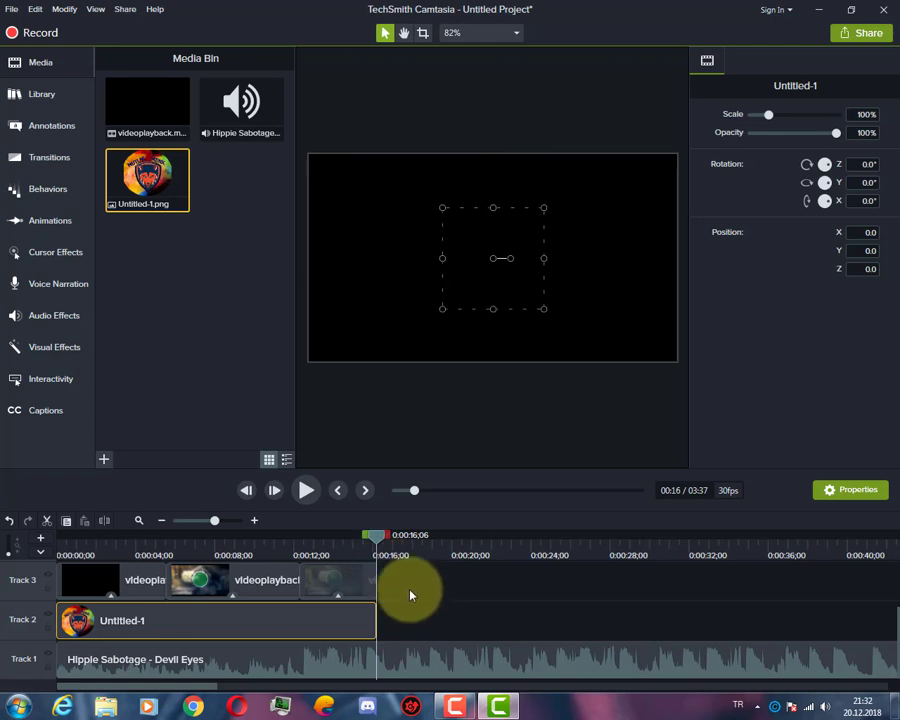
Split the Devil Eyes music at 16 seconds and delete the part after it.
click(405, 660)
key(s)
drag(395, 657, 429, 655)
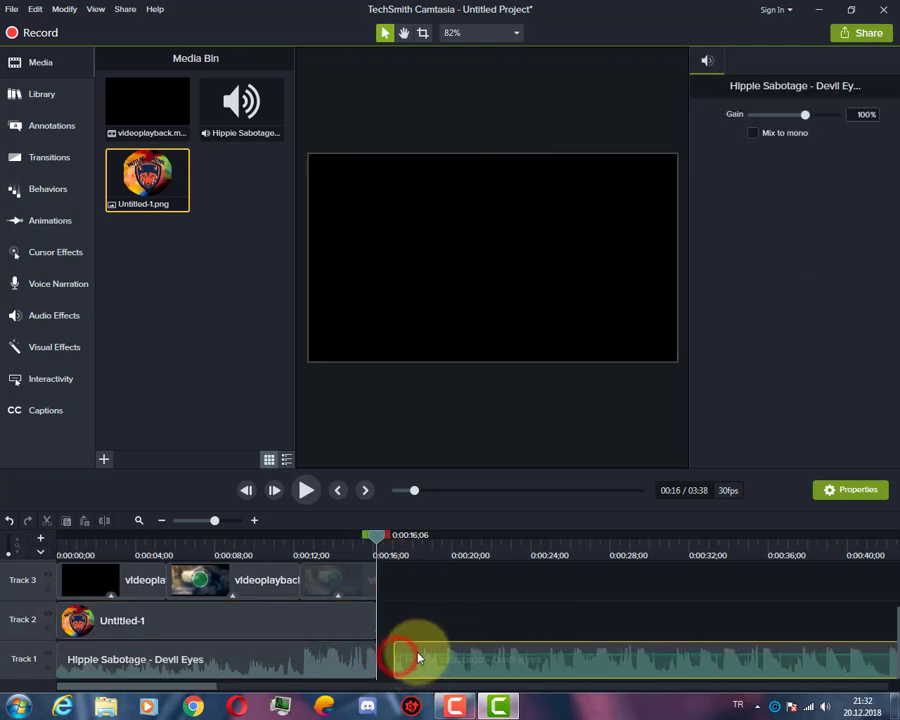
key(Delete)
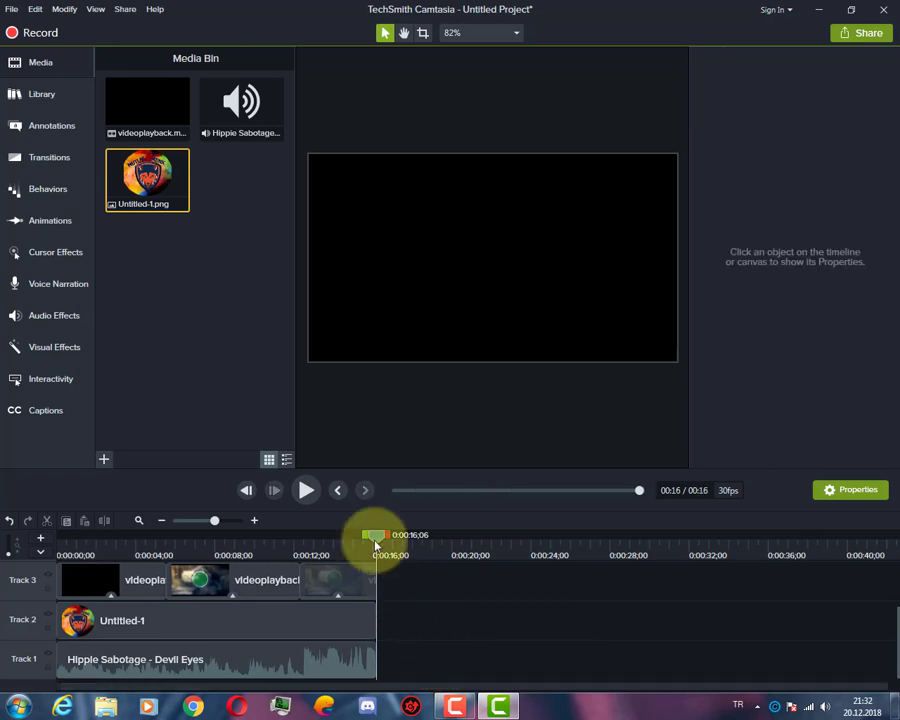
click(372, 535)
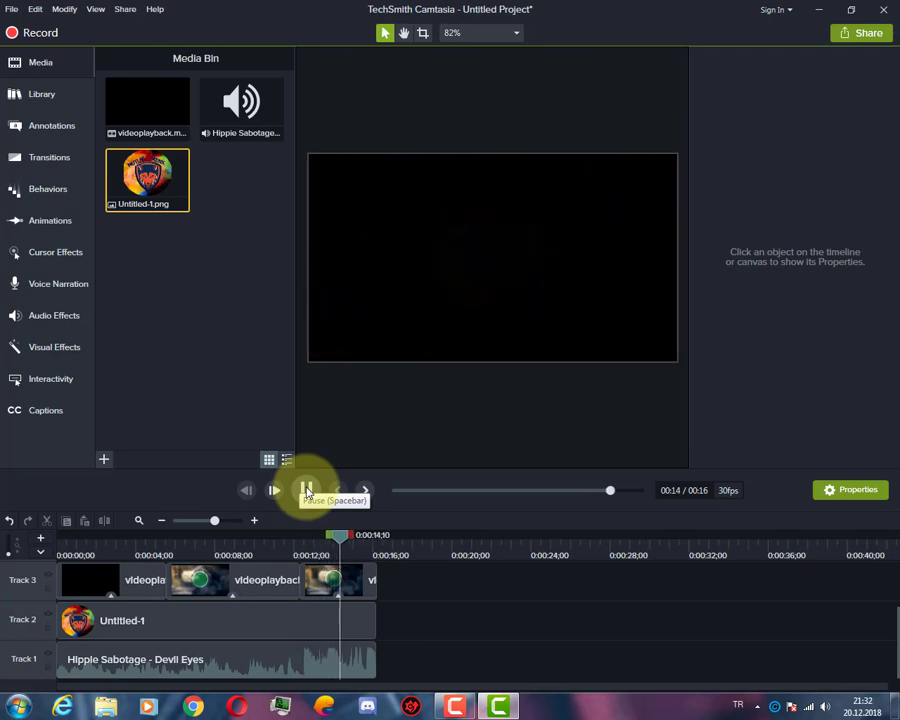
Split the remaining music again at 0:00:12;15 and return the playhead to the start.
click(306, 489)
drag(357, 538, 306, 540)
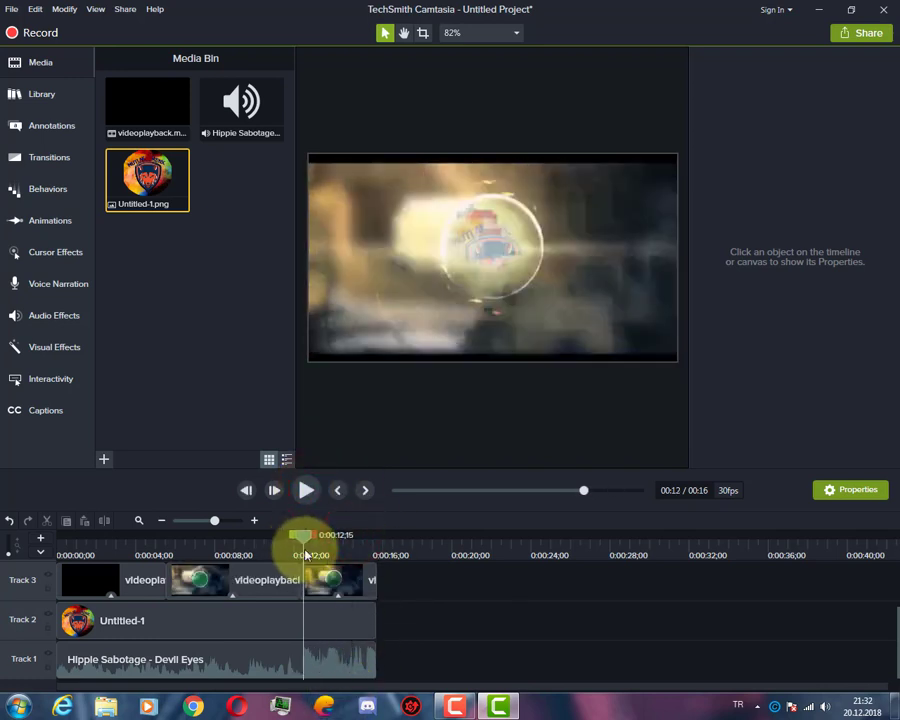
drag(305, 657, 323, 668)
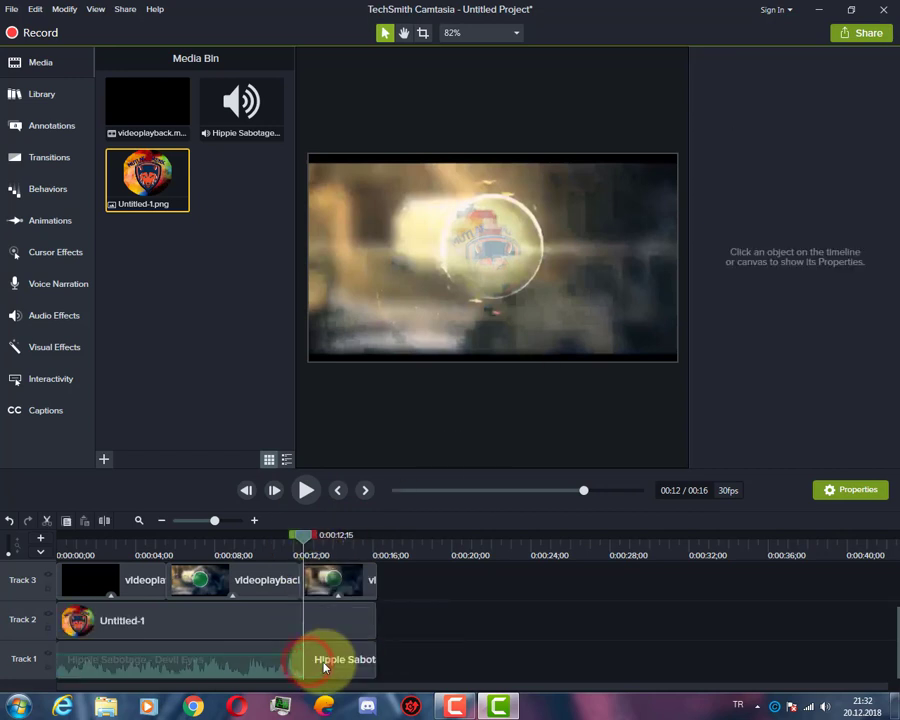
click(318, 656)
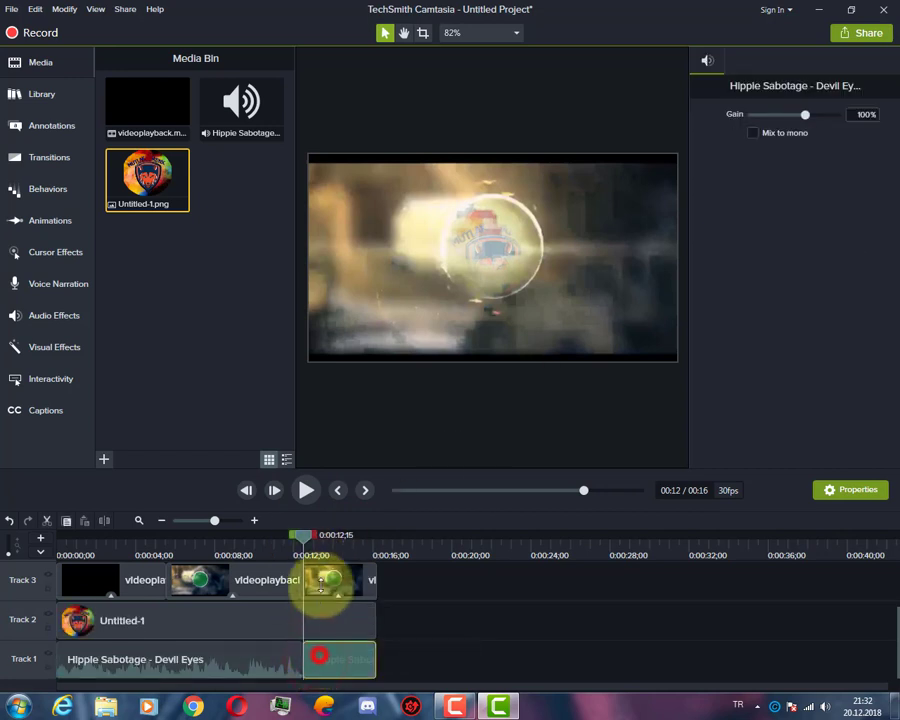
click(270, 665)
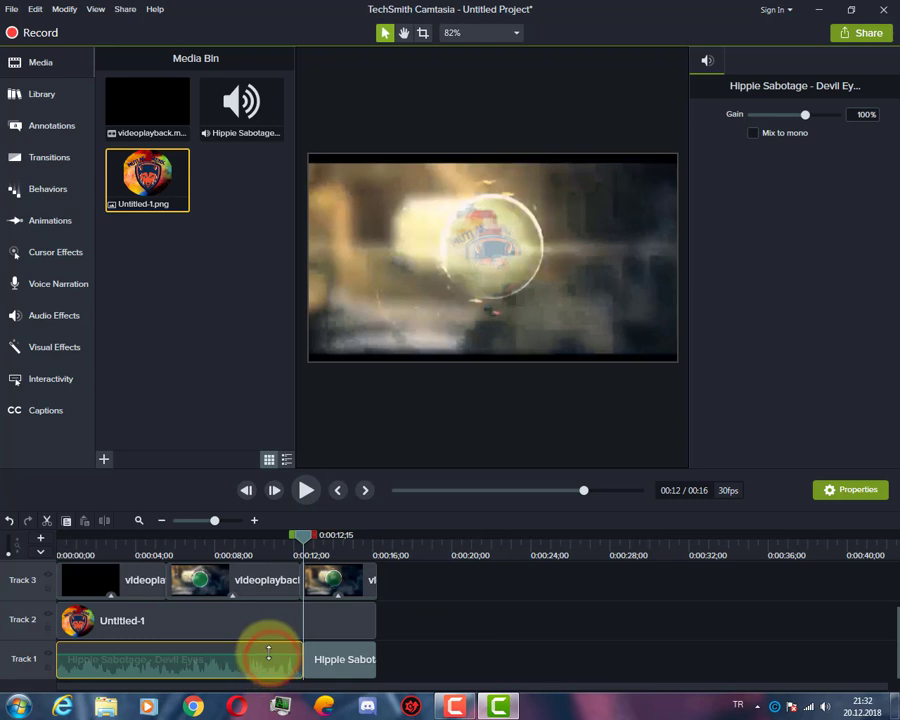
click(270, 656)
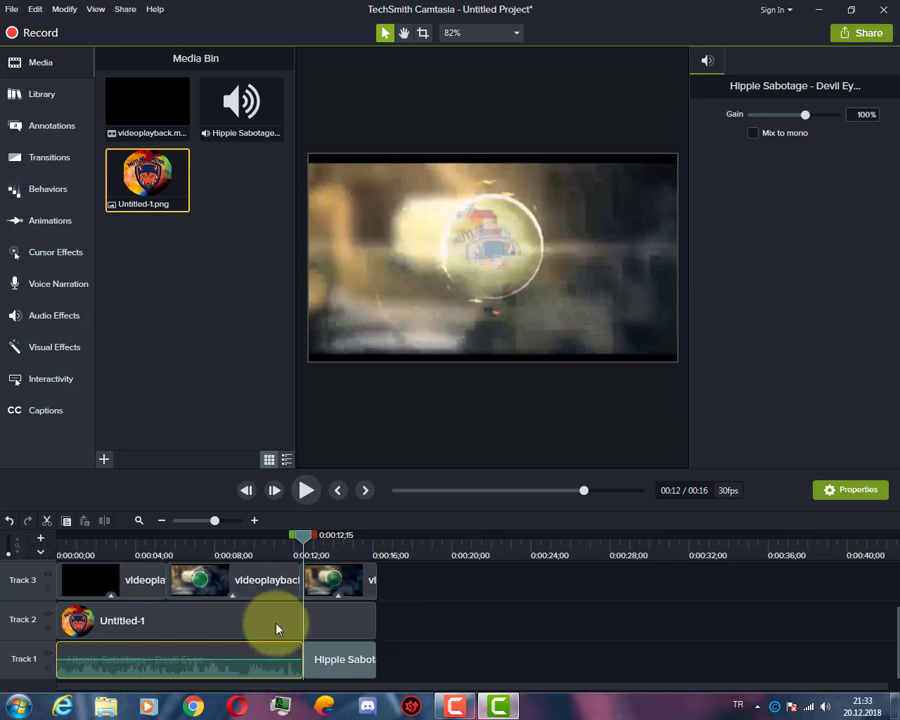
drag(303, 535, 60, 535)
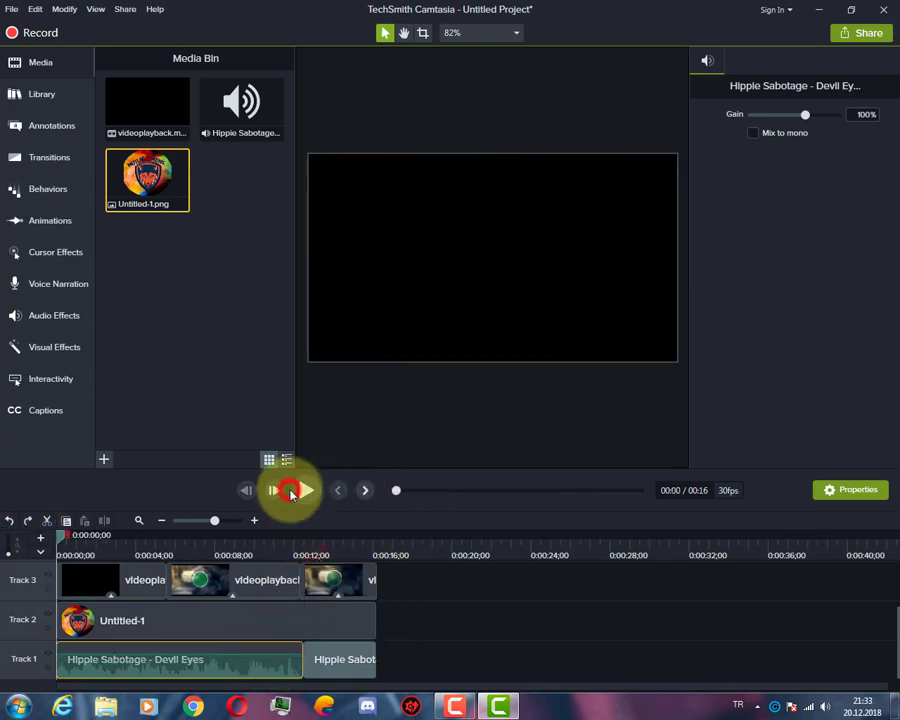
click(313, 489)
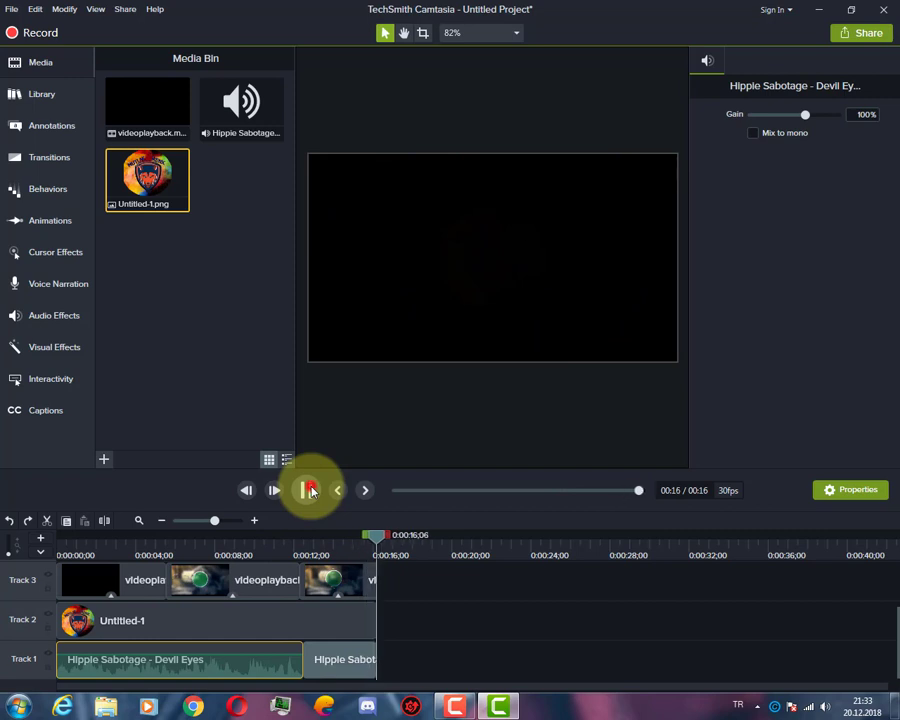
click(306, 491)
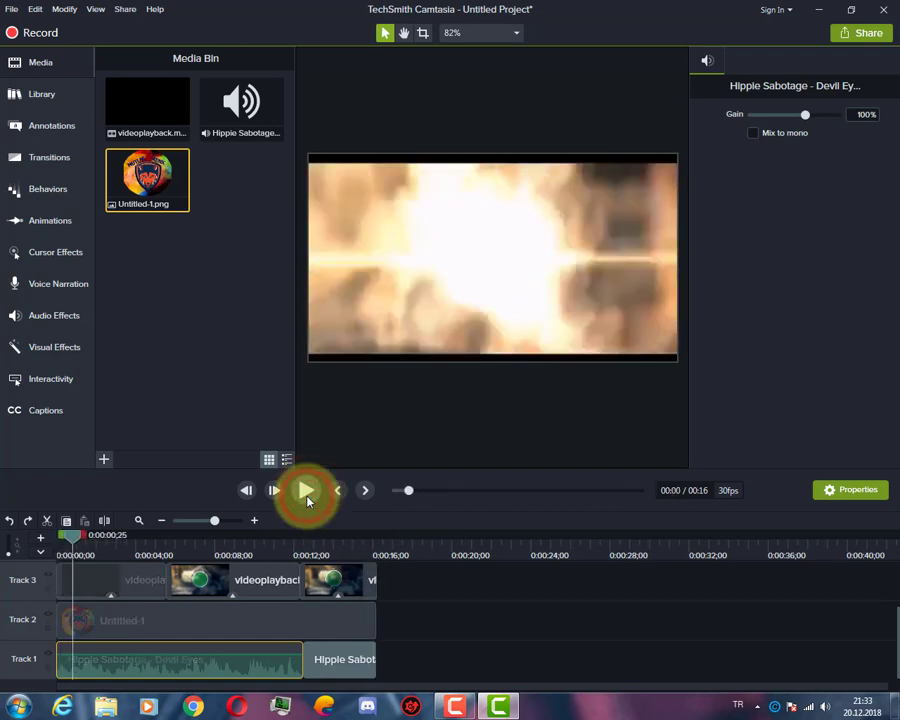